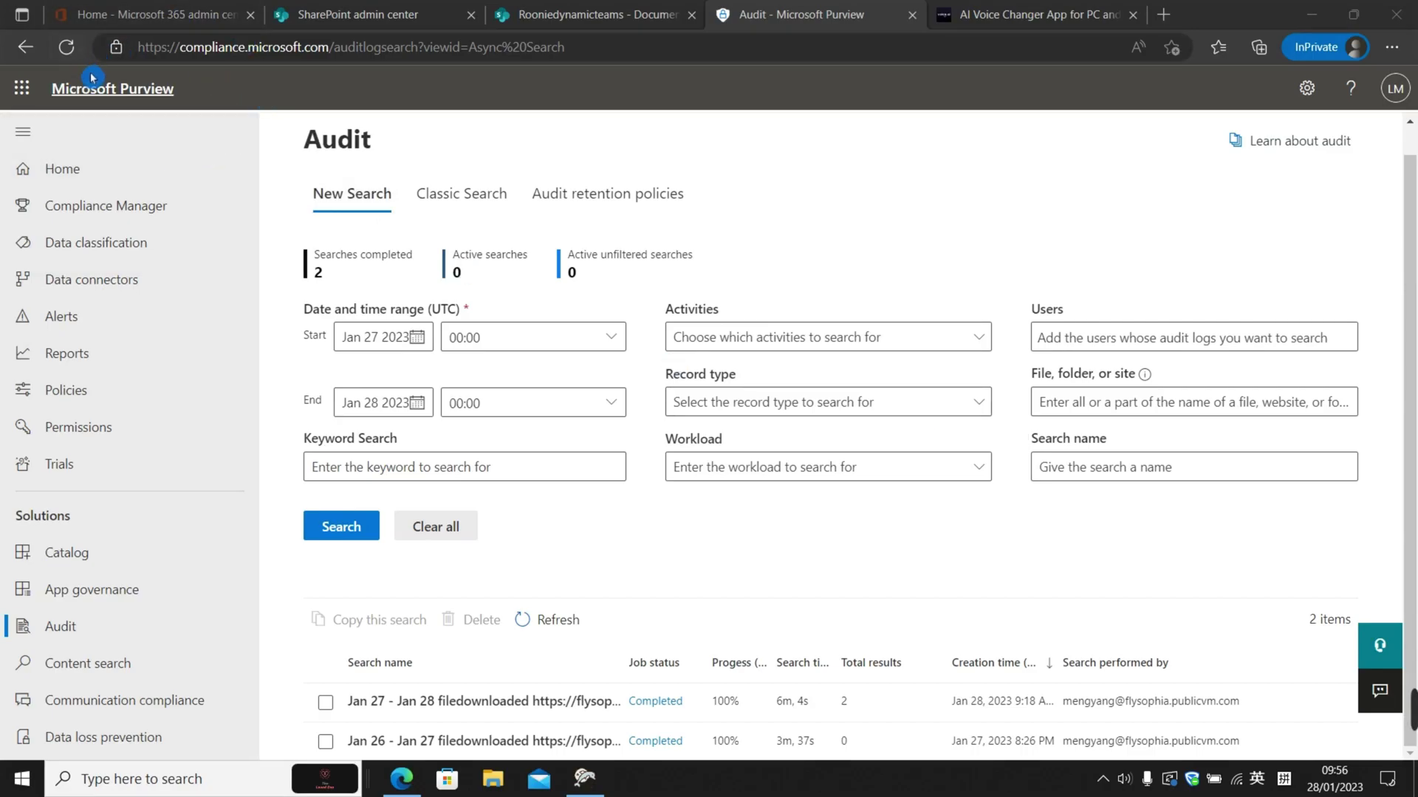
Bring the browser window with the Purview Audit page into focus
{"action": "left_click", "coordinate": [96, 635]}
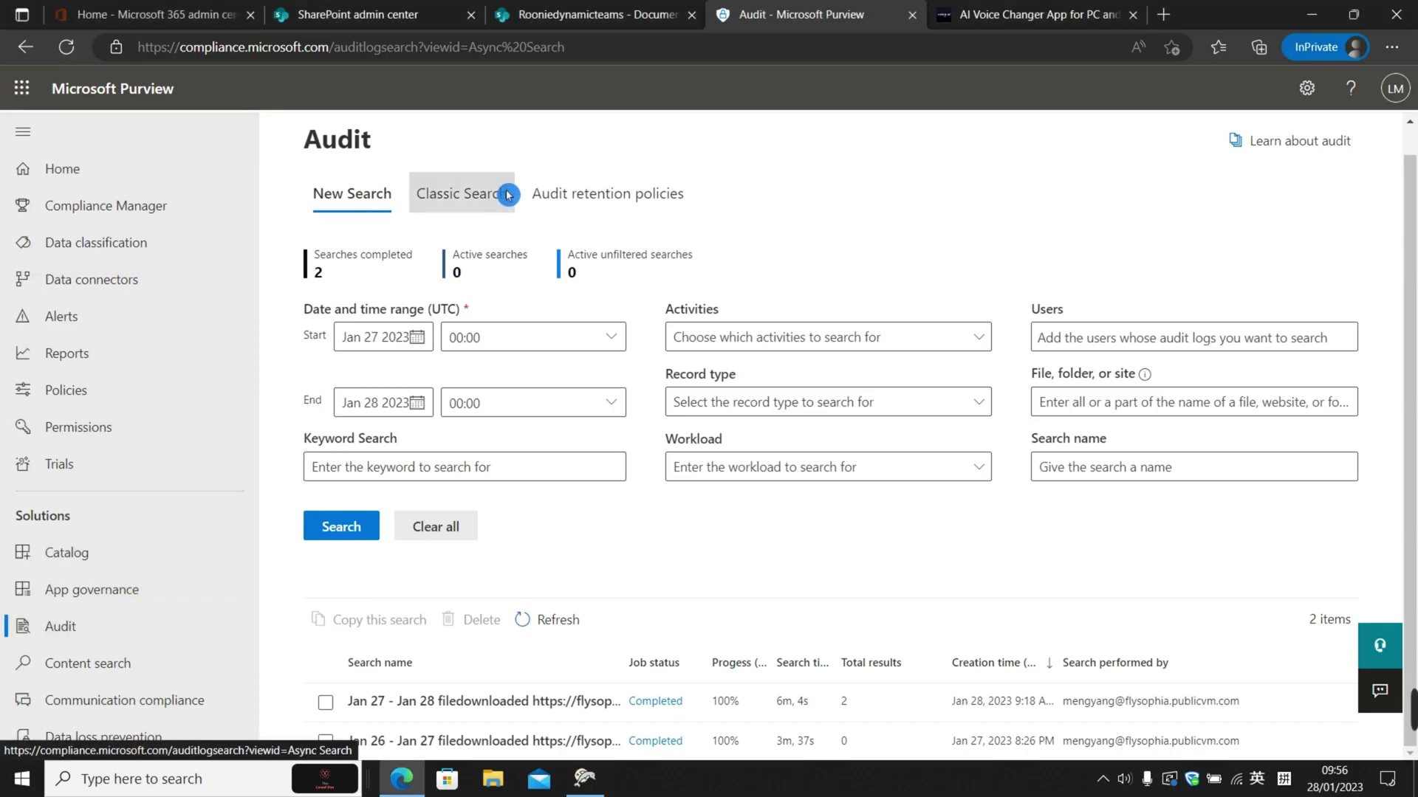
Open the Rooniedynamicteams Documents › General folder and select the site URL in the address bar
{"action": "left_click", "coordinate": [604, 22]}
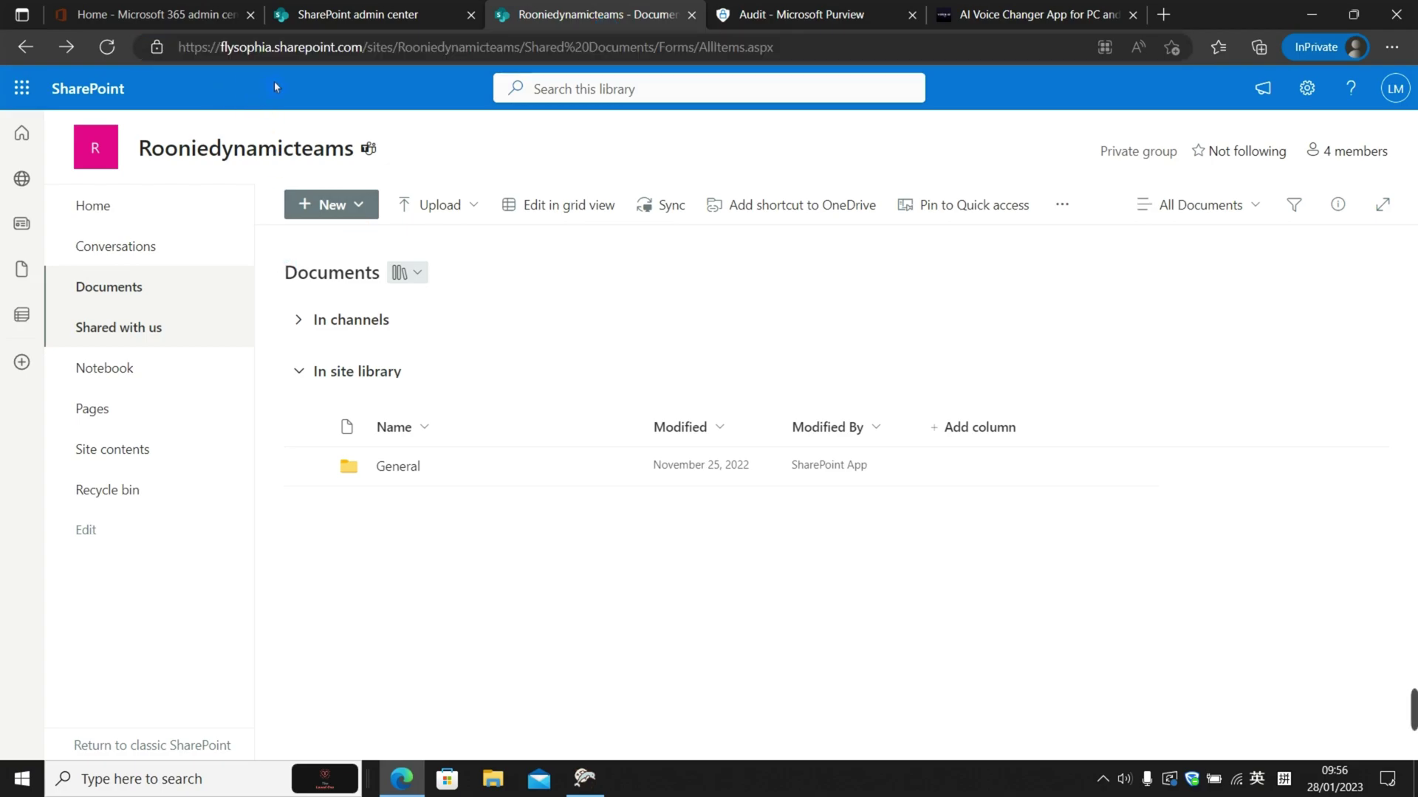
{"action": "left_click", "coordinate": [381, 463]}
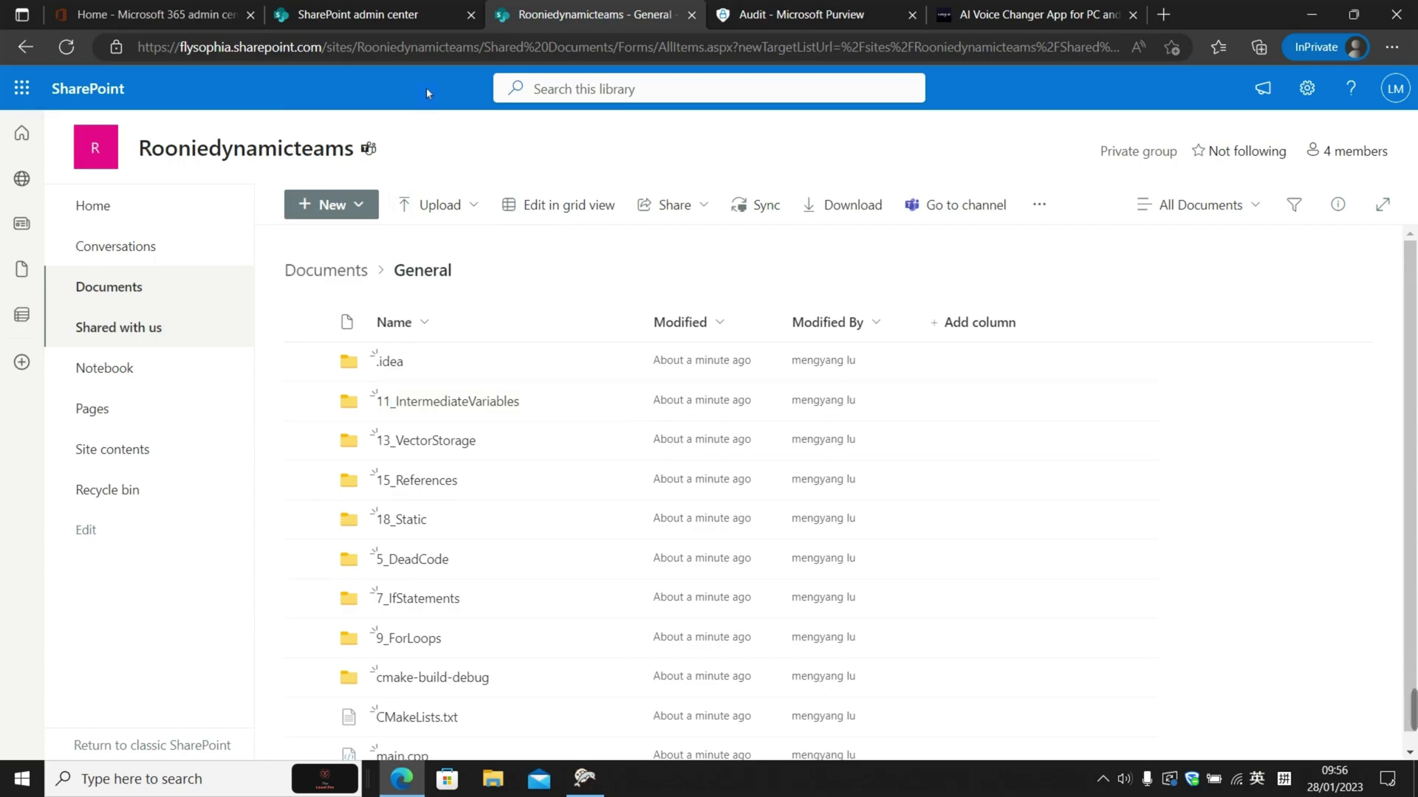
{"action": "left_click", "coordinate": [170, 47]}
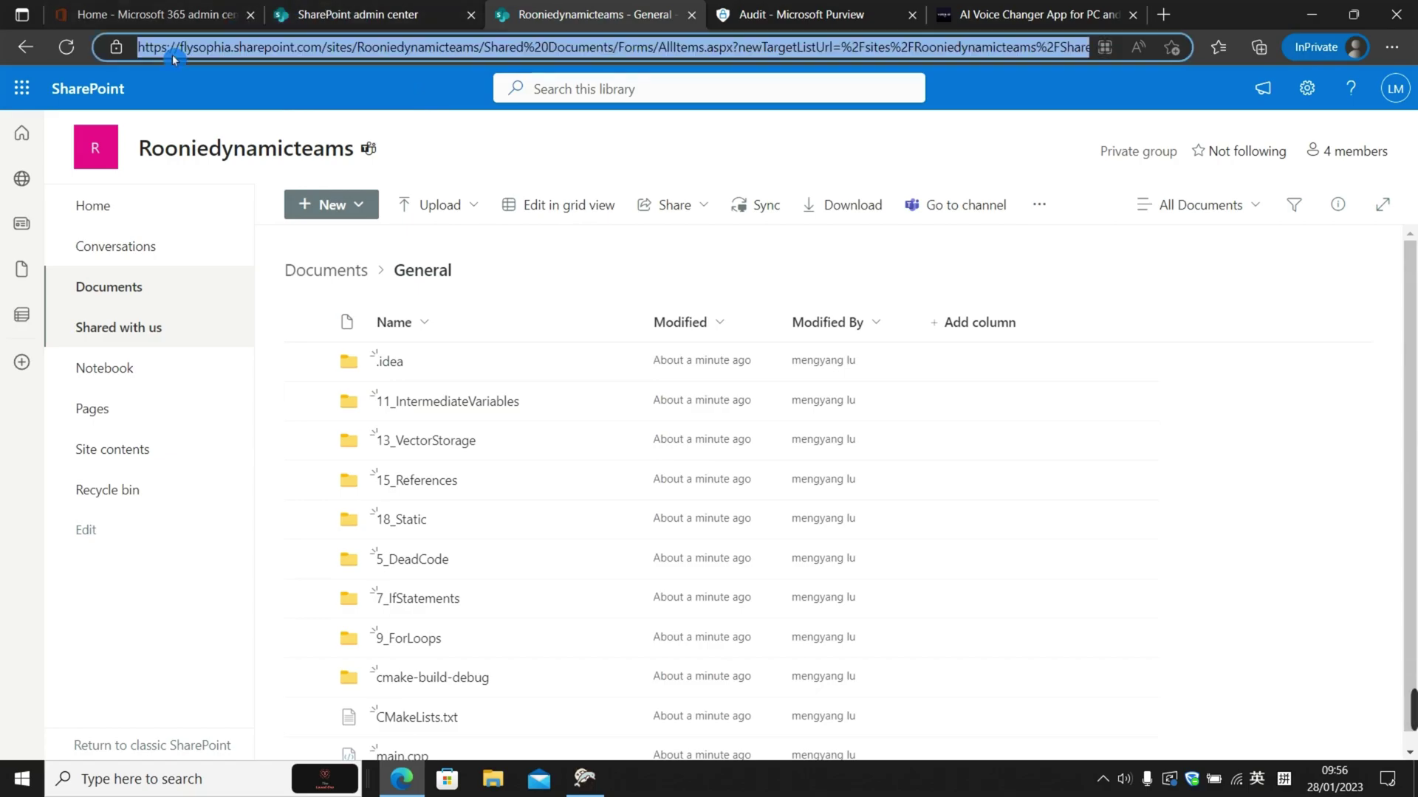
{"action": "left_click", "coordinate": [157, 48]}
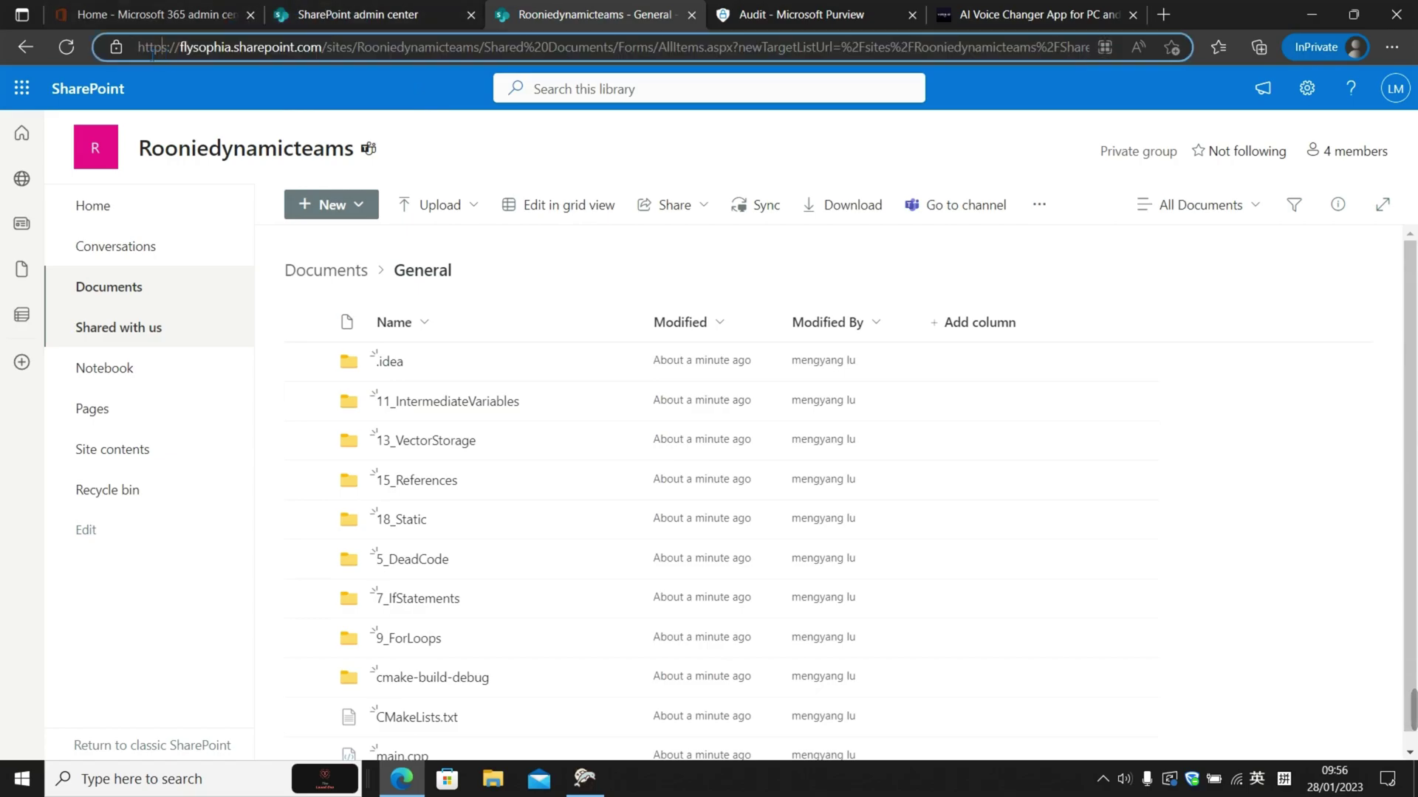
{"action": "left_click_drag", "start_coordinate": [142, 47], "coordinate": [485, 48]}
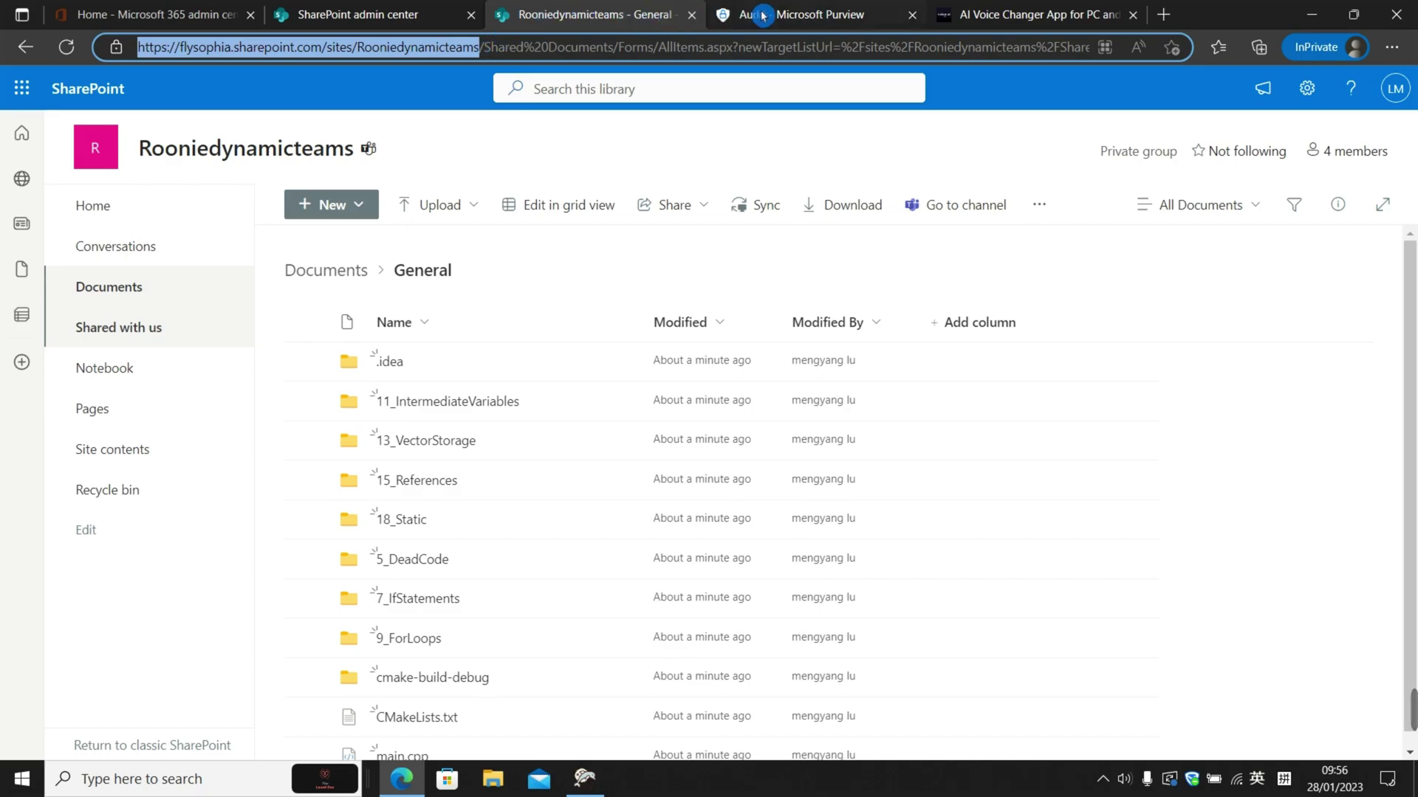
Back on the Audit search, keep 00:00 as the Jan 27 start time and open the end-time list
{"action": "left_click", "coordinate": [785, 20]}
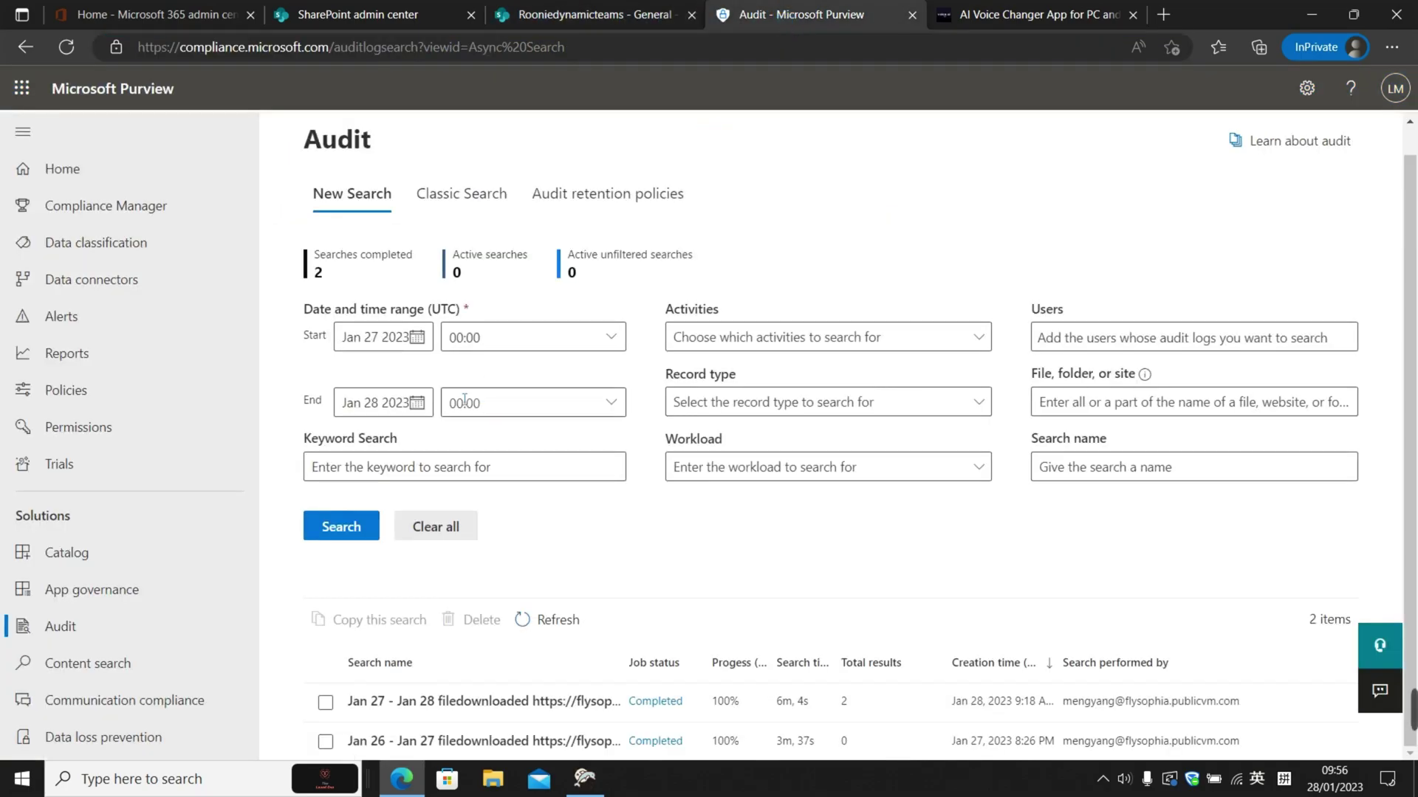
{"action": "left_click", "coordinate": [502, 340]}
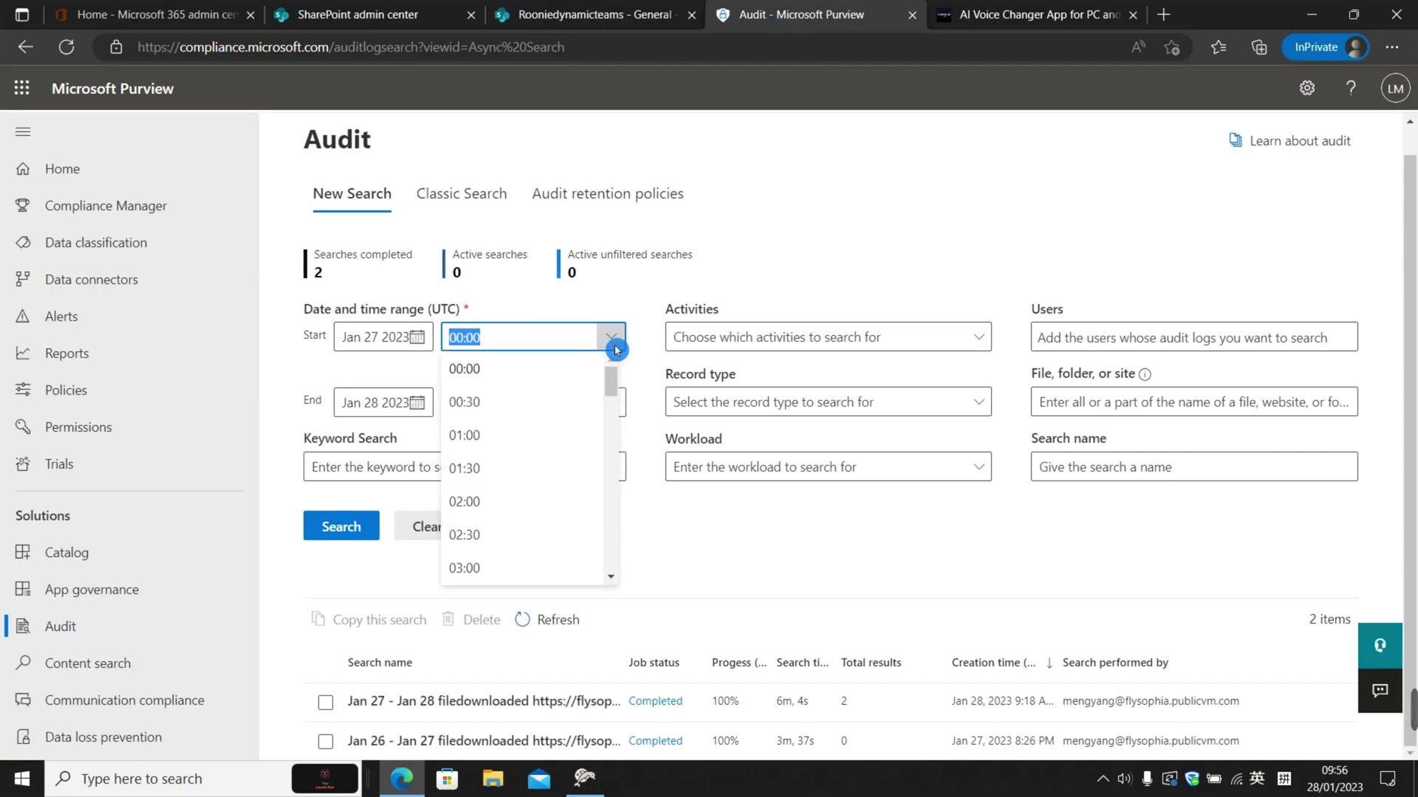
{"action": "left_click", "coordinate": [529, 339]}
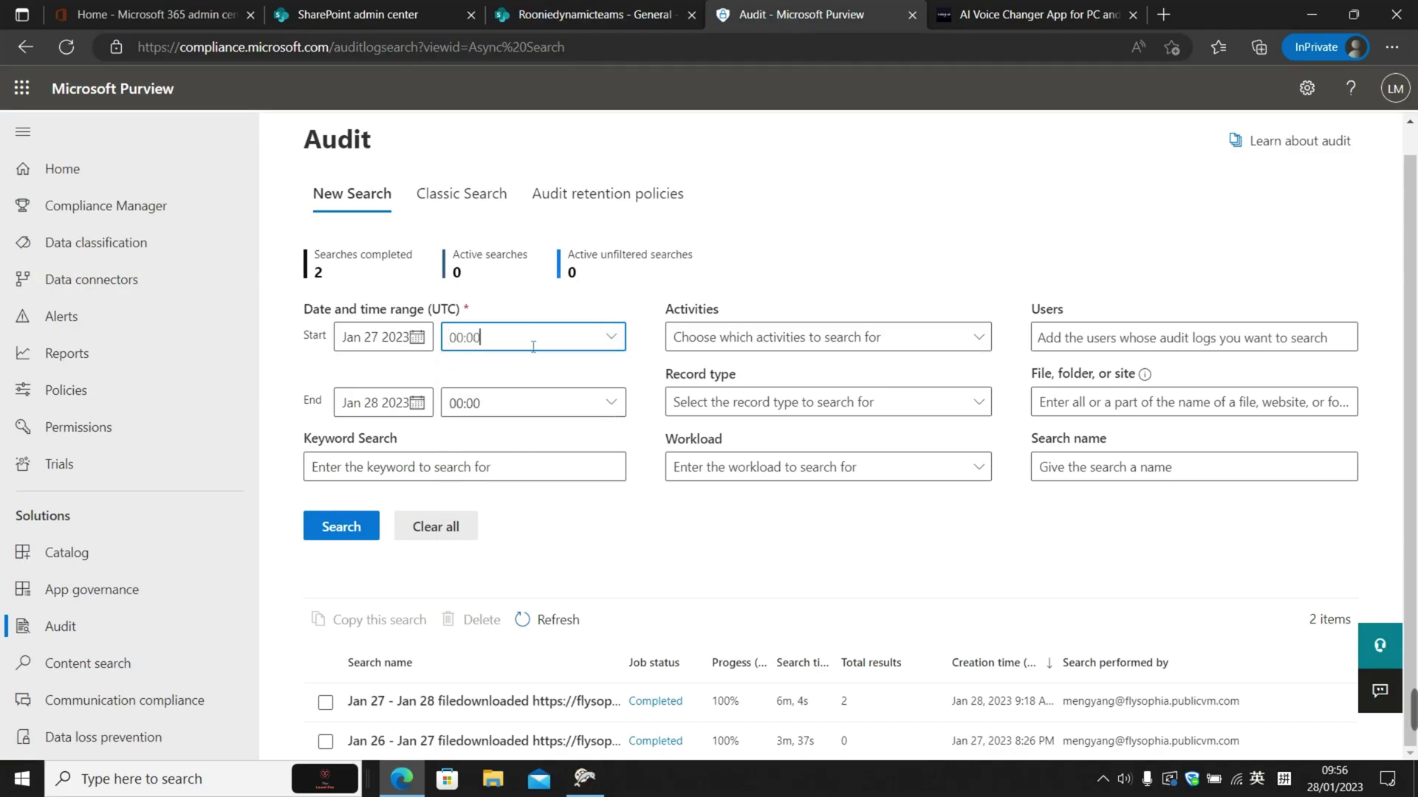
{"action": "left_click", "coordinate": [506, 402]}
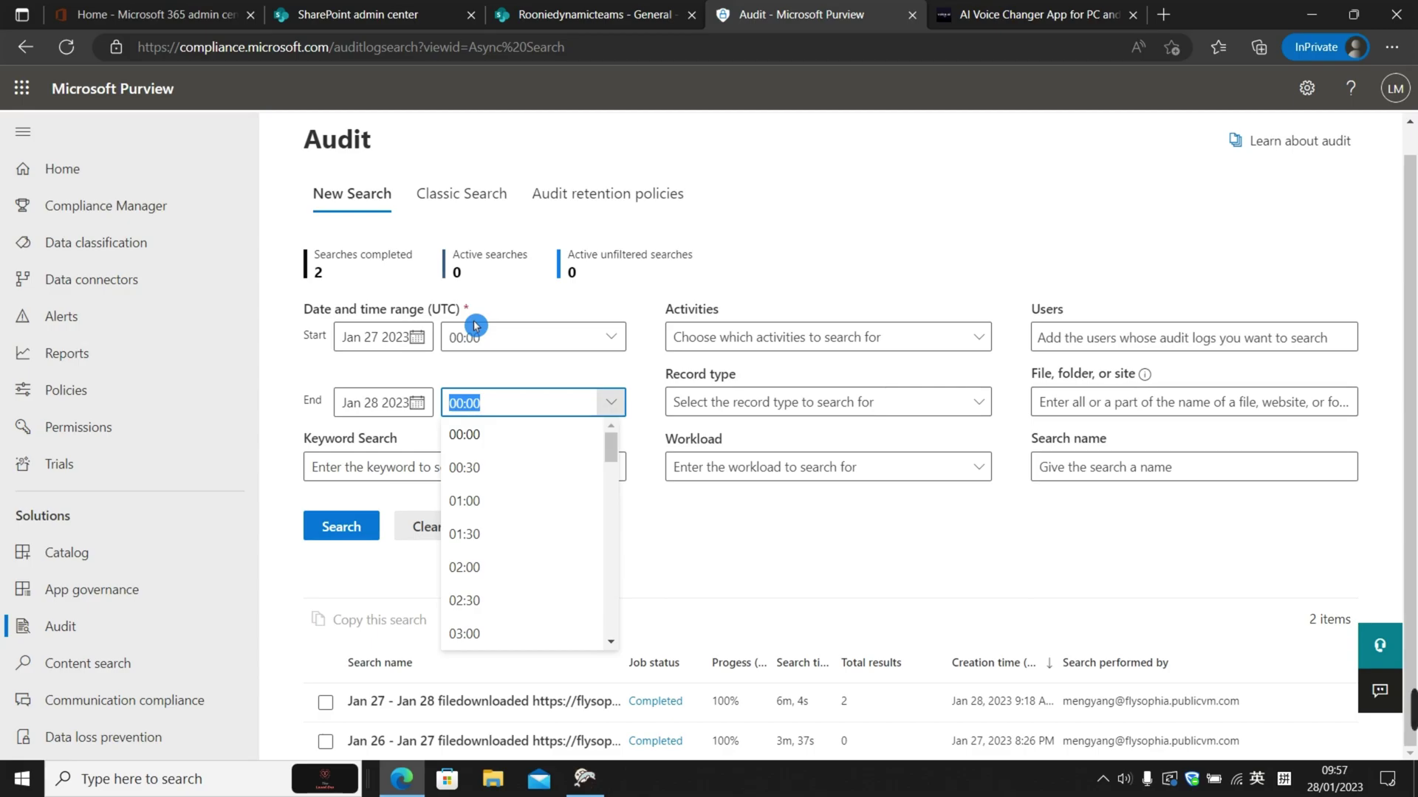
Keep 00:00 as the Jan 28 end time and filter activities to Downloaded file
{"action": "left_click", "coordinate": [805, 350]}
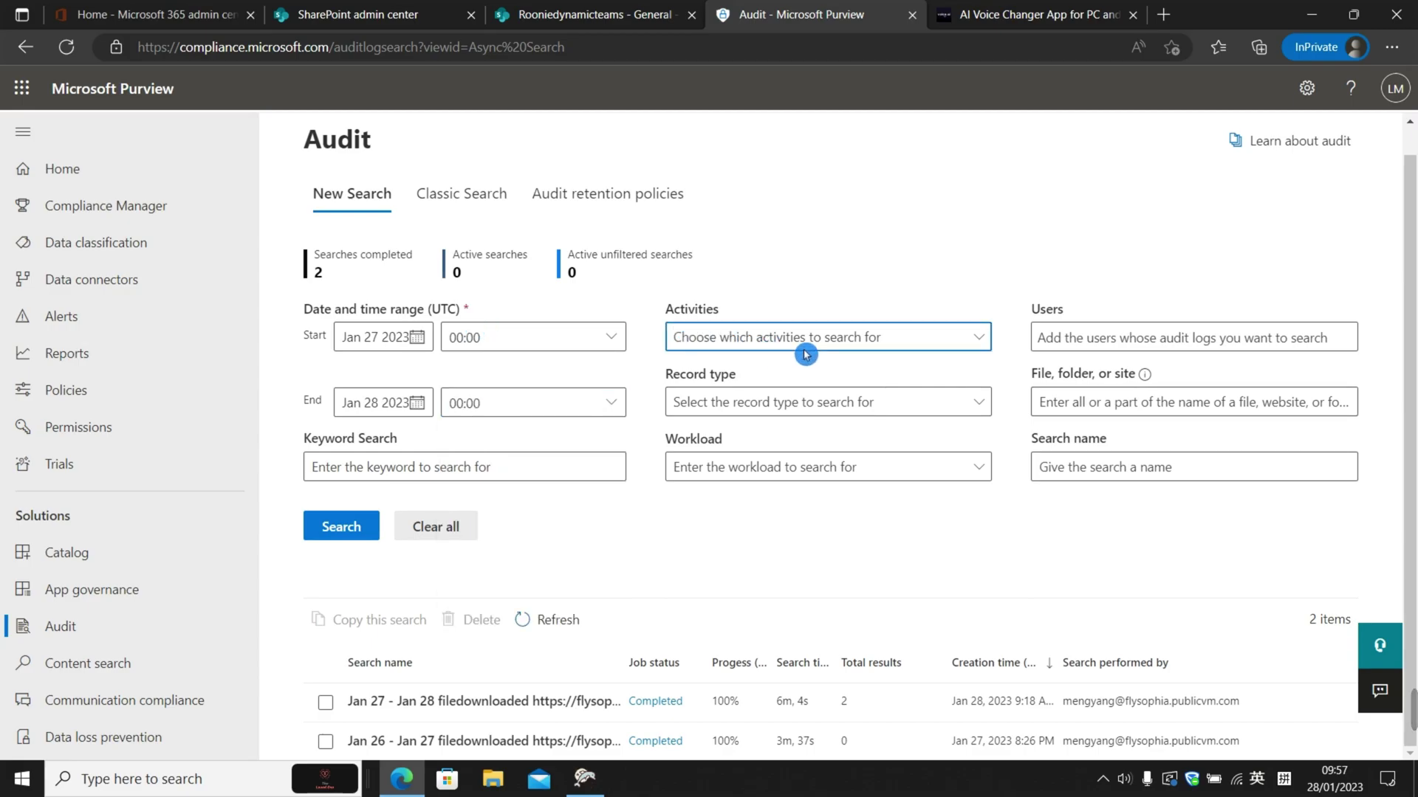
{"action": "left_click", "coordinate": [812, 351]}
{"action": "left_click", "coordinate": [815, 350]}
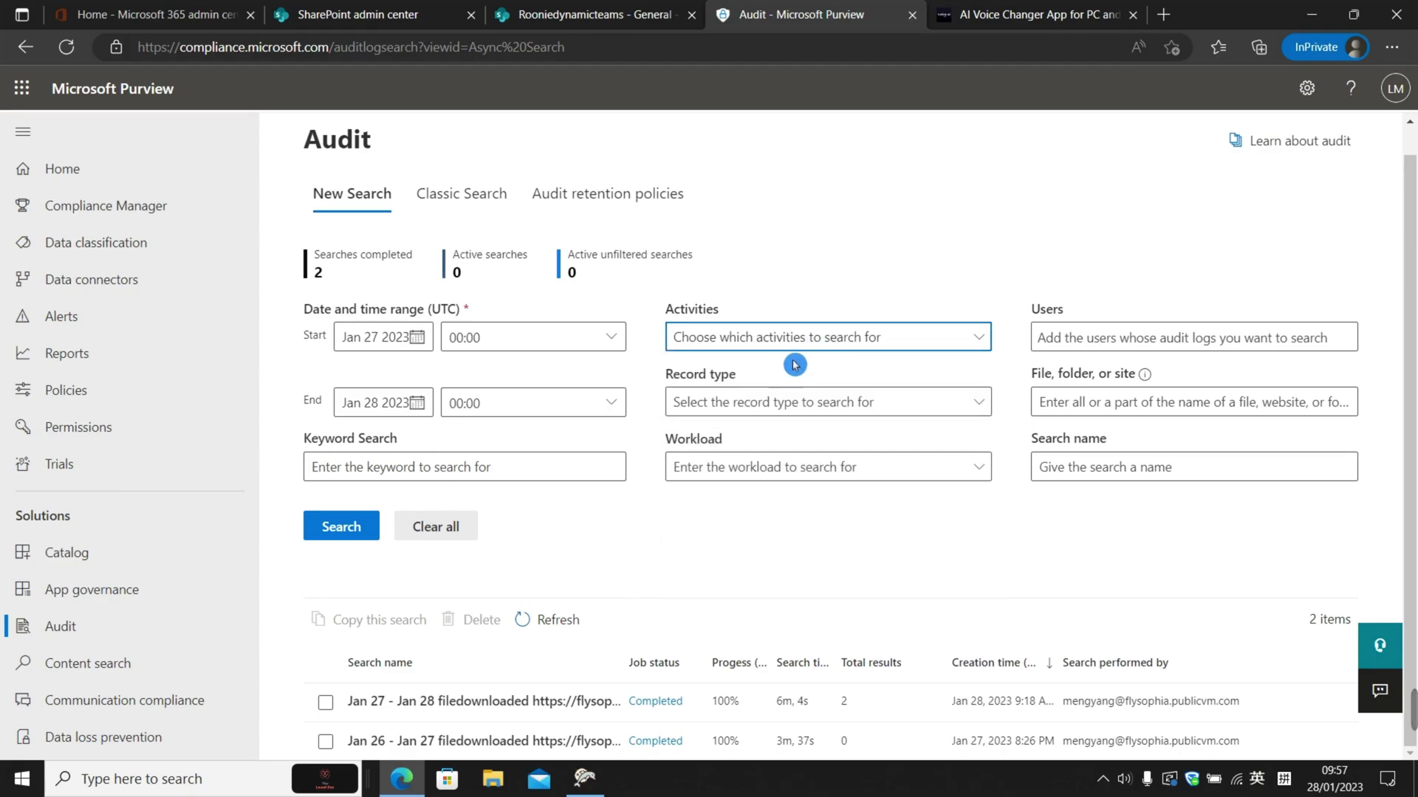
{"action": "left_click", "coordinate": [808, 349]}
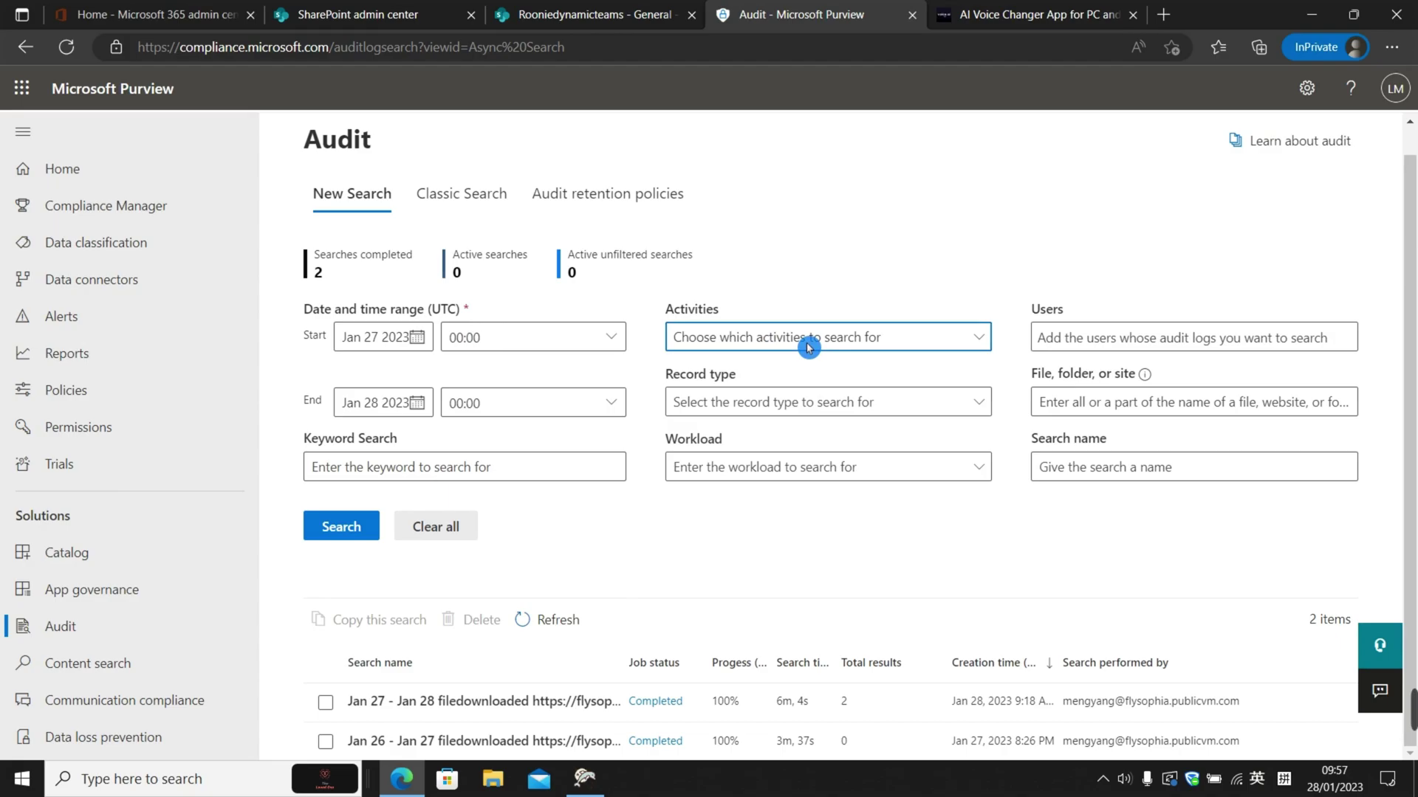
{"action": "left_click", "coordinate": [808, 347]}
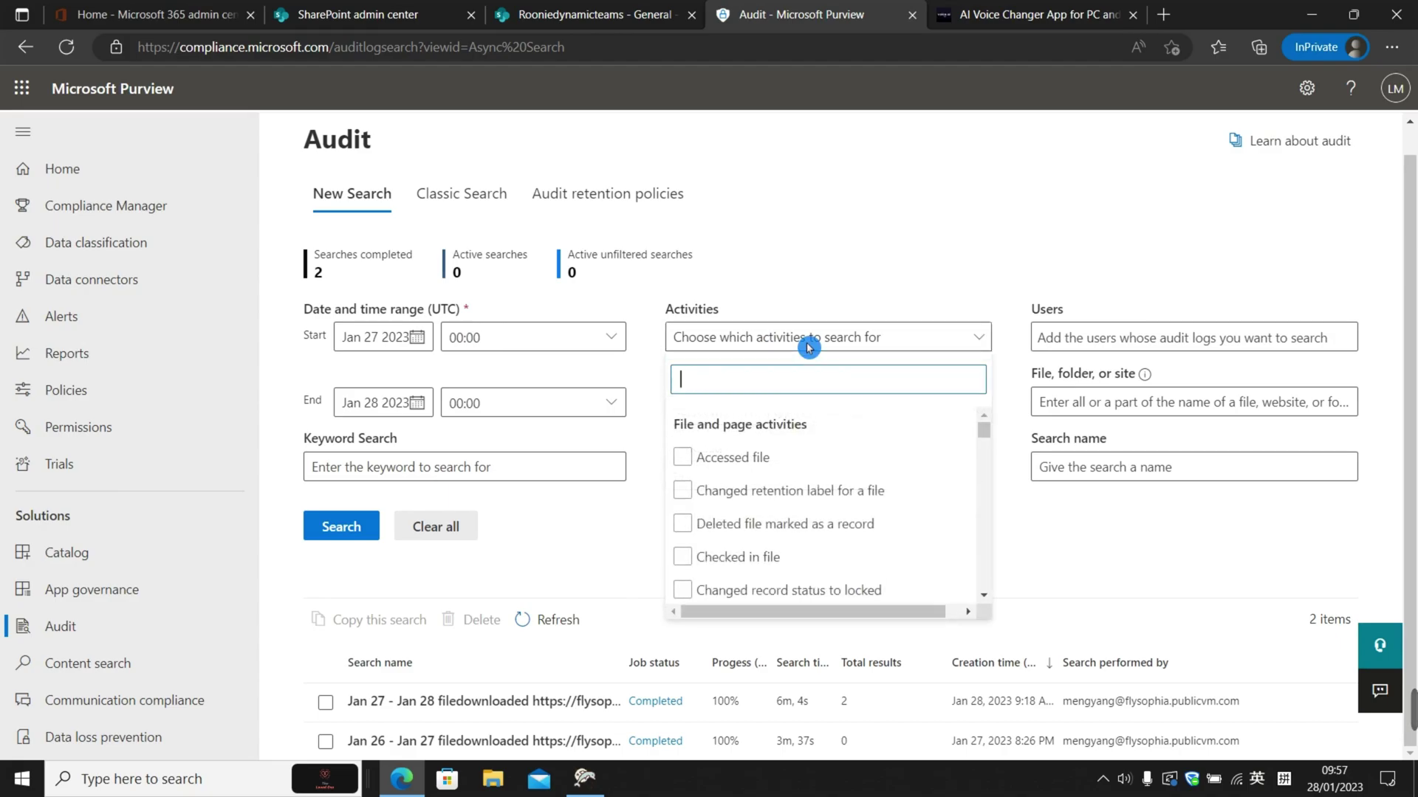
{"action": "type", "text": "download"}
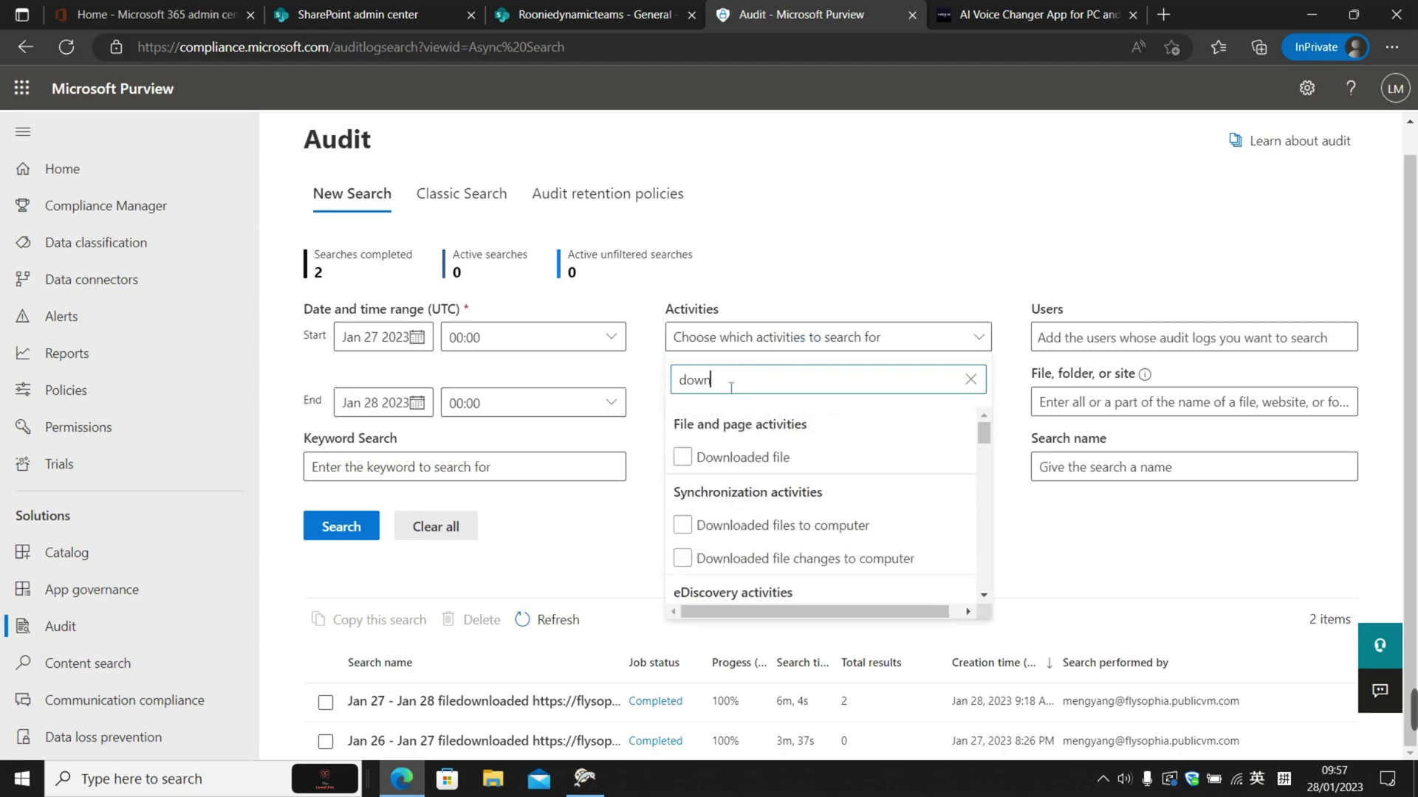
{"action": "left_click", "coordinate": [724, 458]}
{"action": "left_click", "coordinate": [728, 468]}
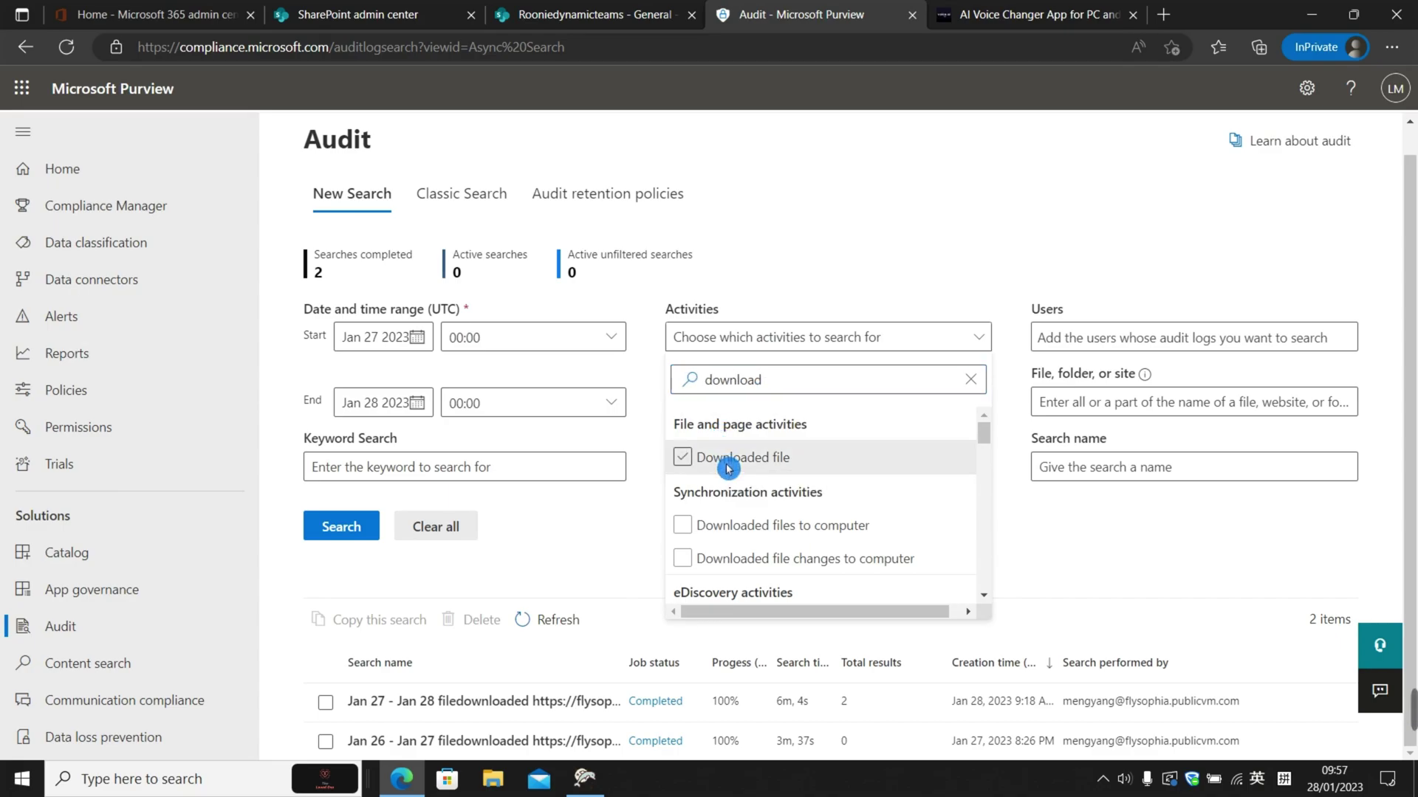
{"action": "left_click", "coordinate": [1086, 547]}
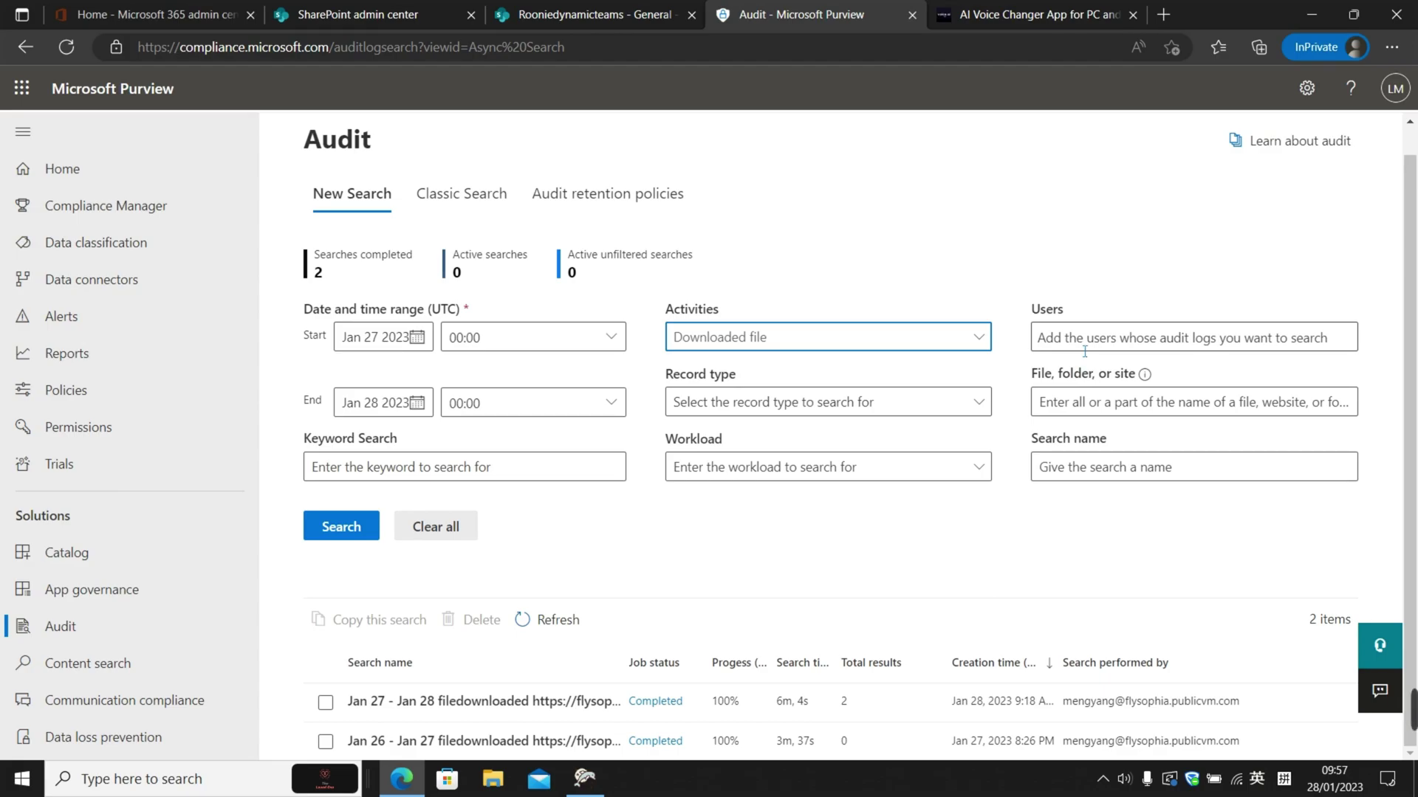
Limit the search to the pasted Rooniedynamicteams site URL and run it
{"action": "left_click", "coordinate": [1106, 340]}
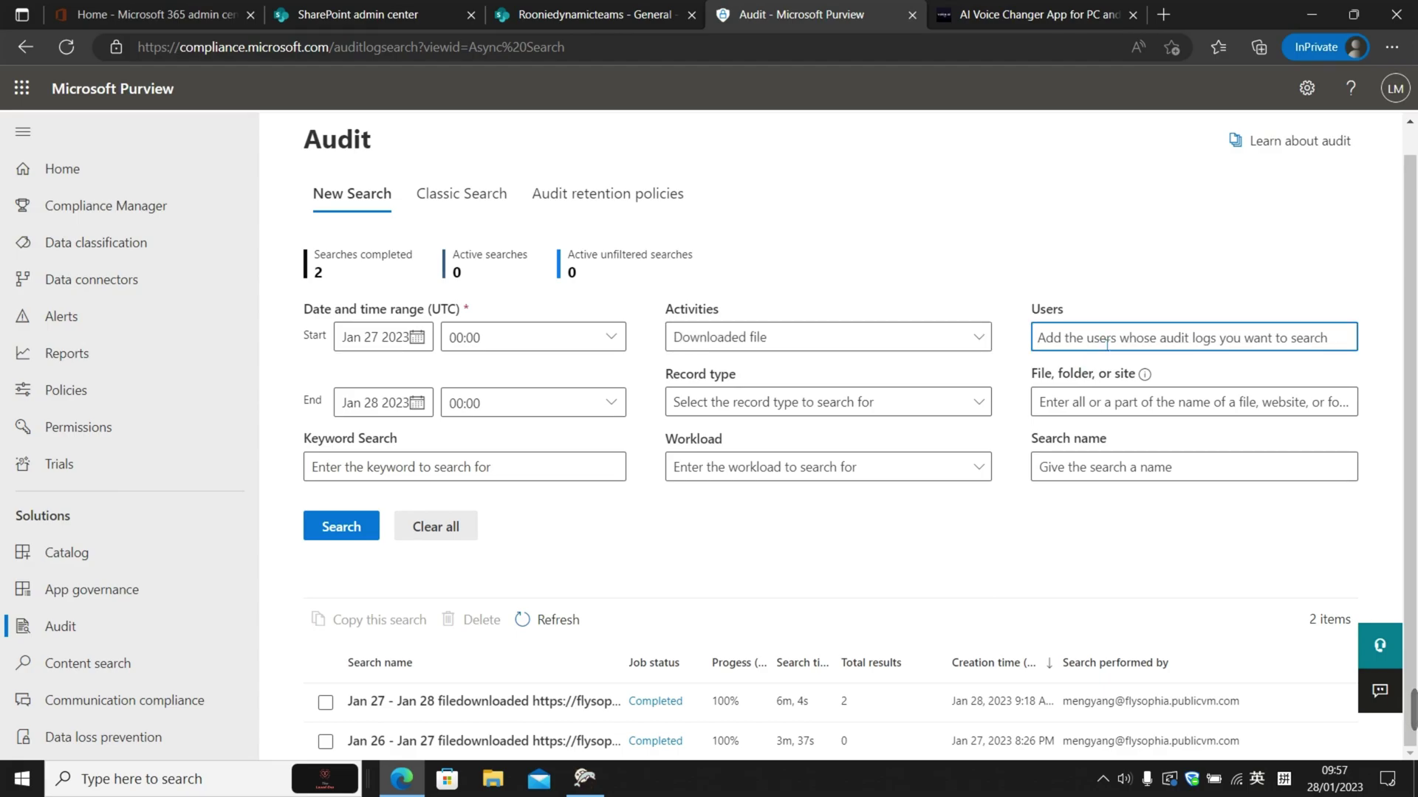
{"action": "left_click", "coordinate": [1081, 406]}
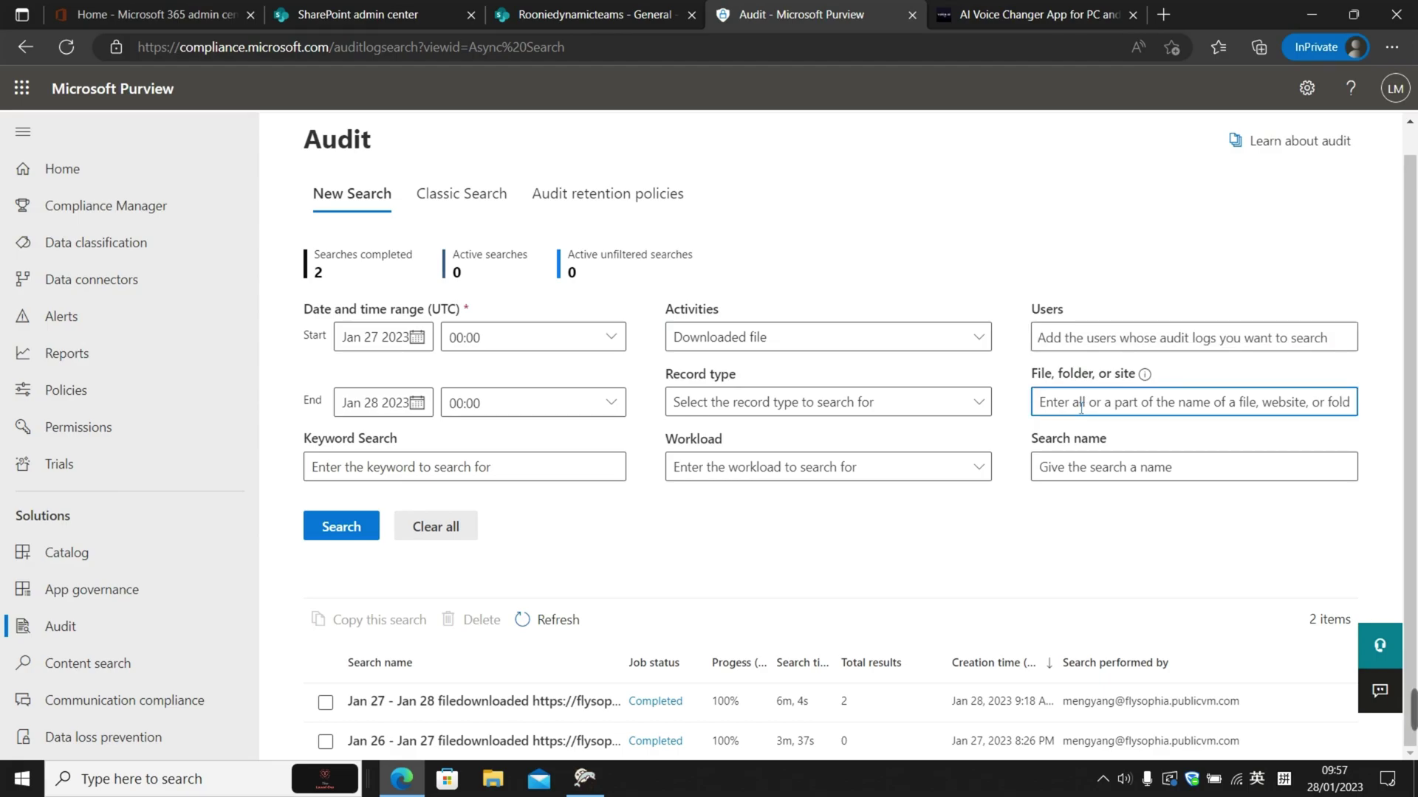
{"action": "type", "text": "https://flysophia.sharepoint.com/sites/Rooniedynamicteams"}
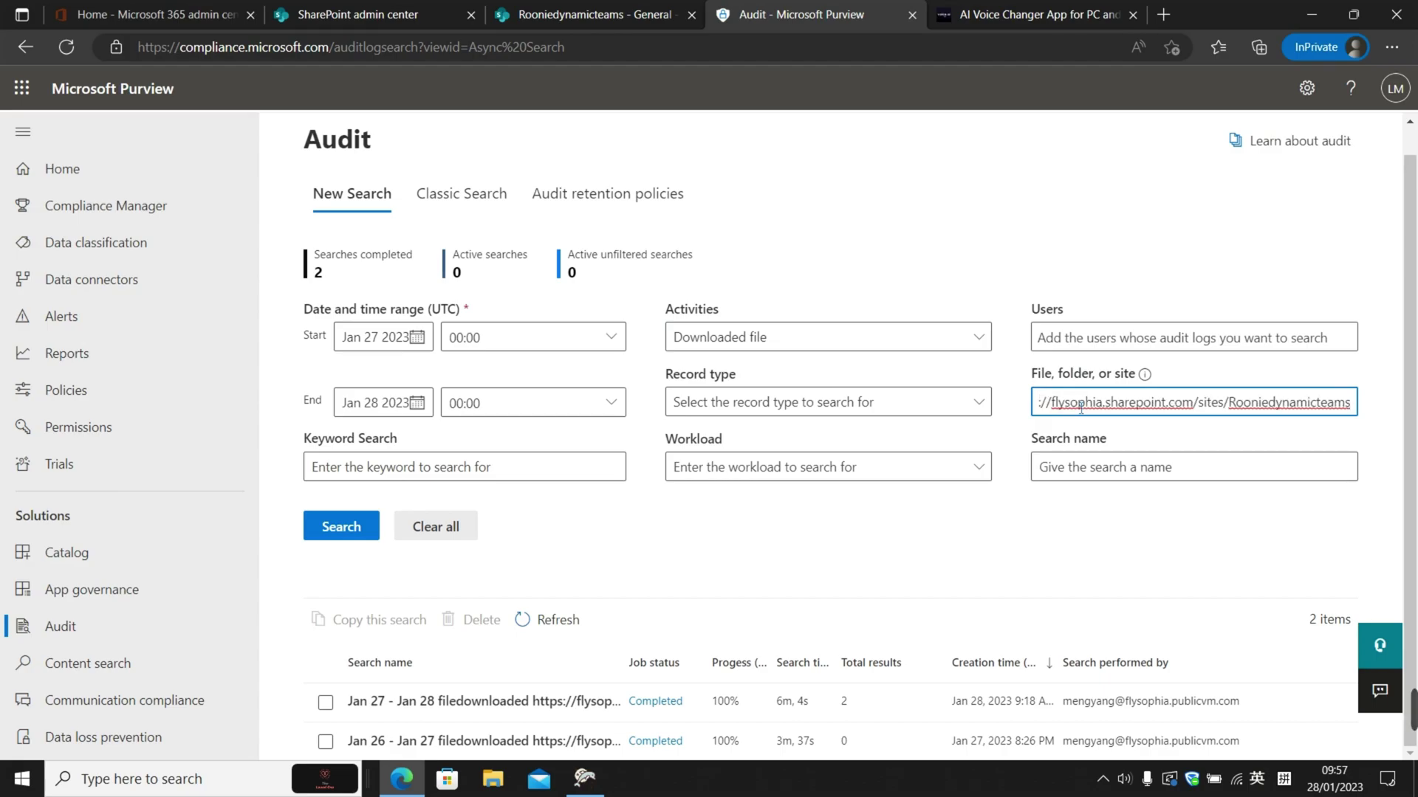
{"action": "left_click", "coordinate": [982, 577]}
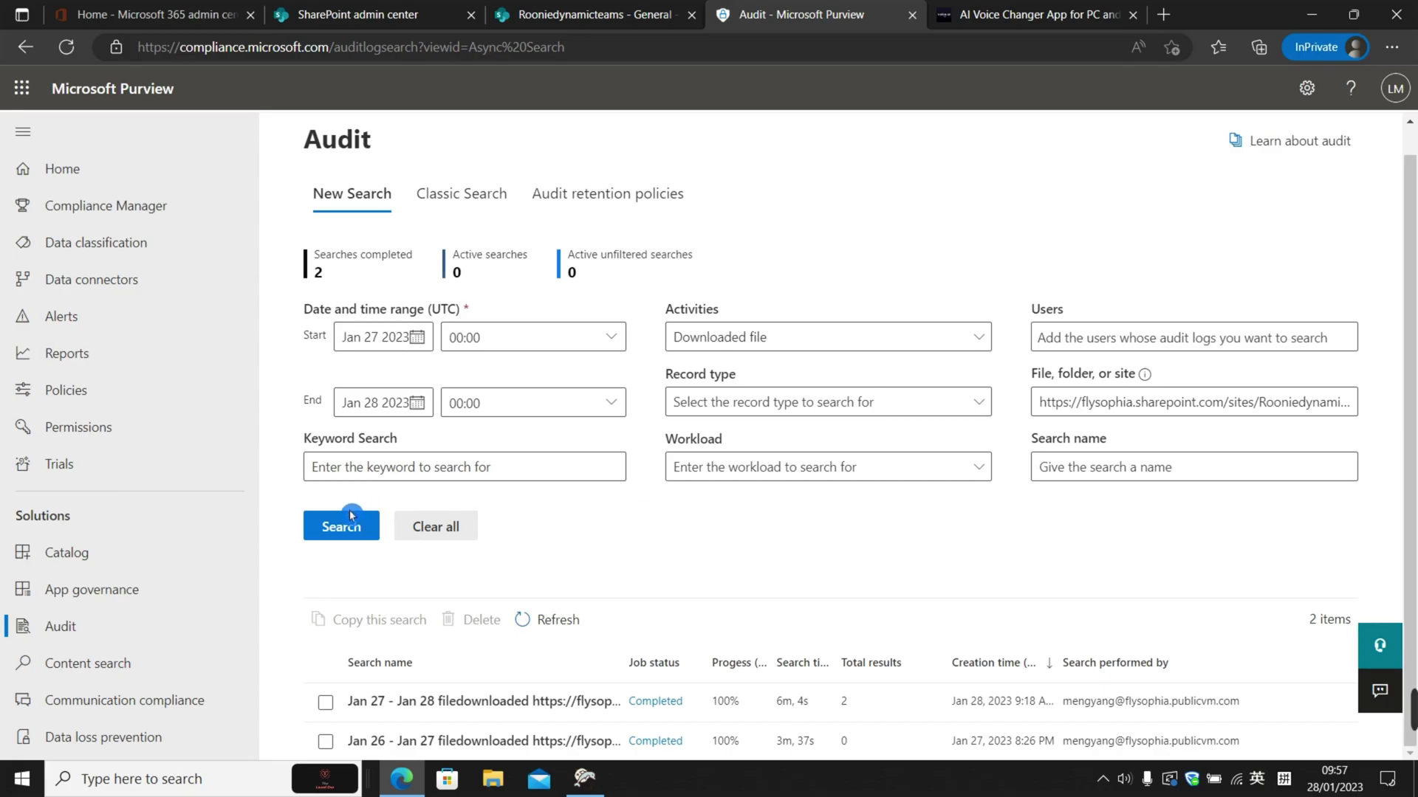
{"action": "left_click", "coordinate": [341, 541]}
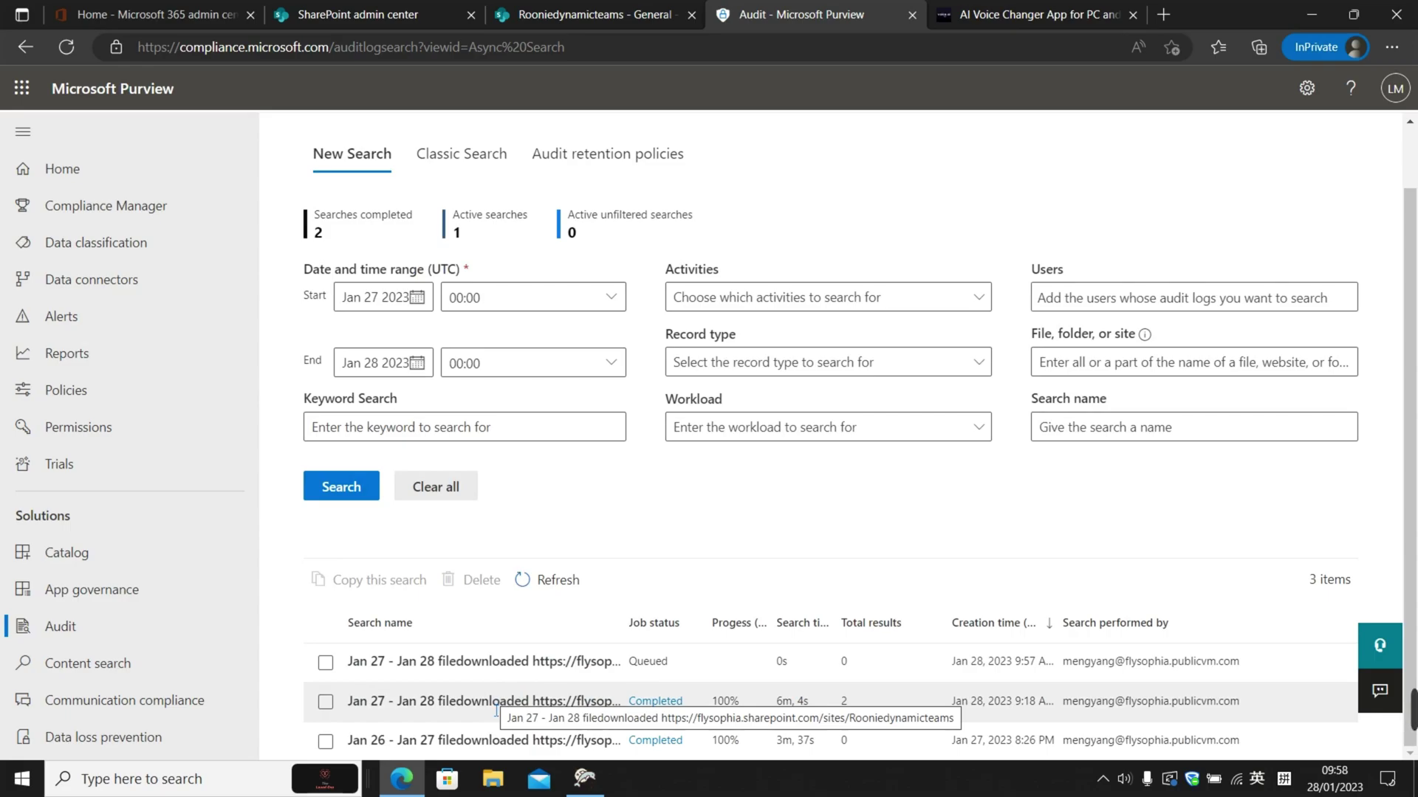
Open the completed Jan 27 – Jan 28 filedownloaded search to see its main.cpp and misc.xml results
{"action": "left_click", "coordinate": [497, 710]}
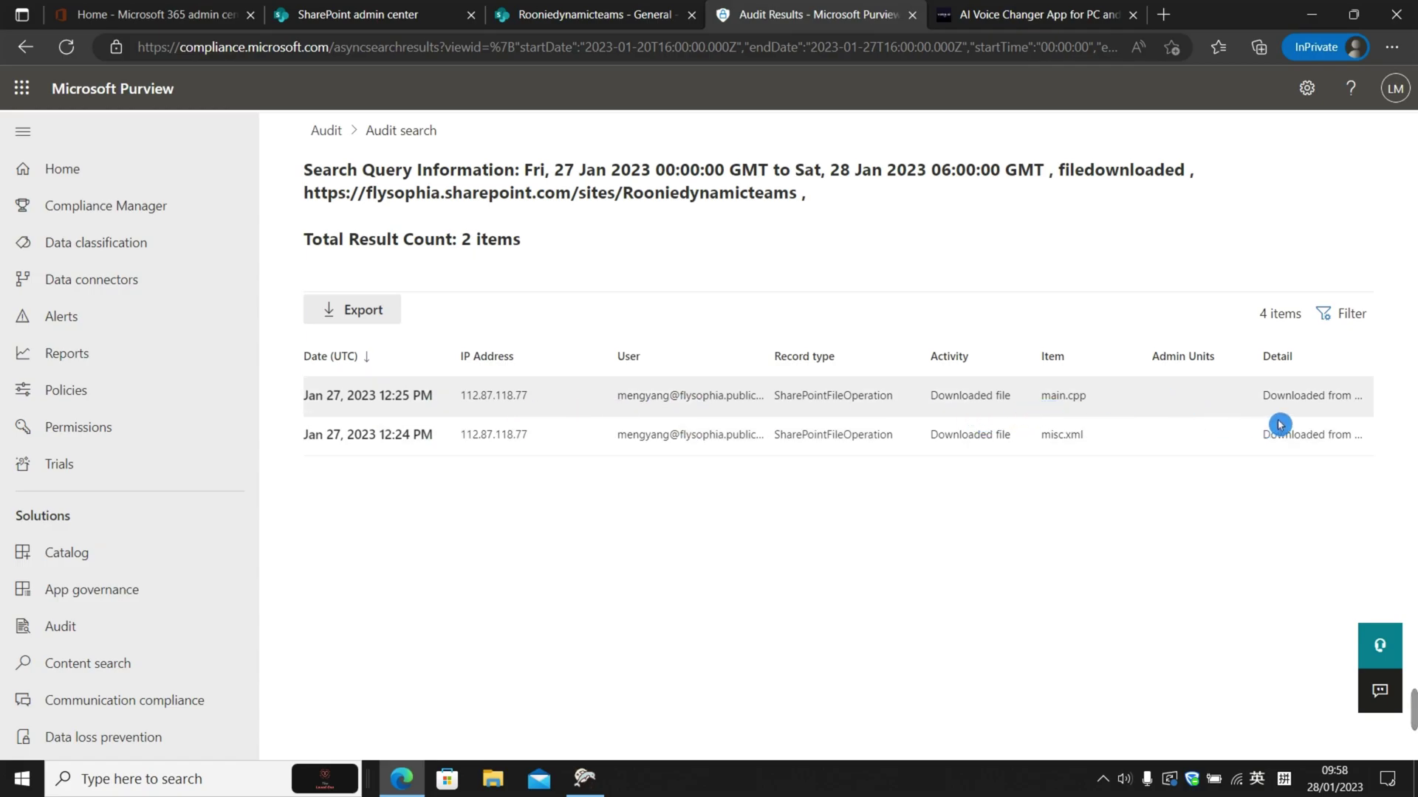
Open the main.cpp download record's detail panel and scroll through all its fields
{"action": "left_click", "coordinate": [1302, 409]}
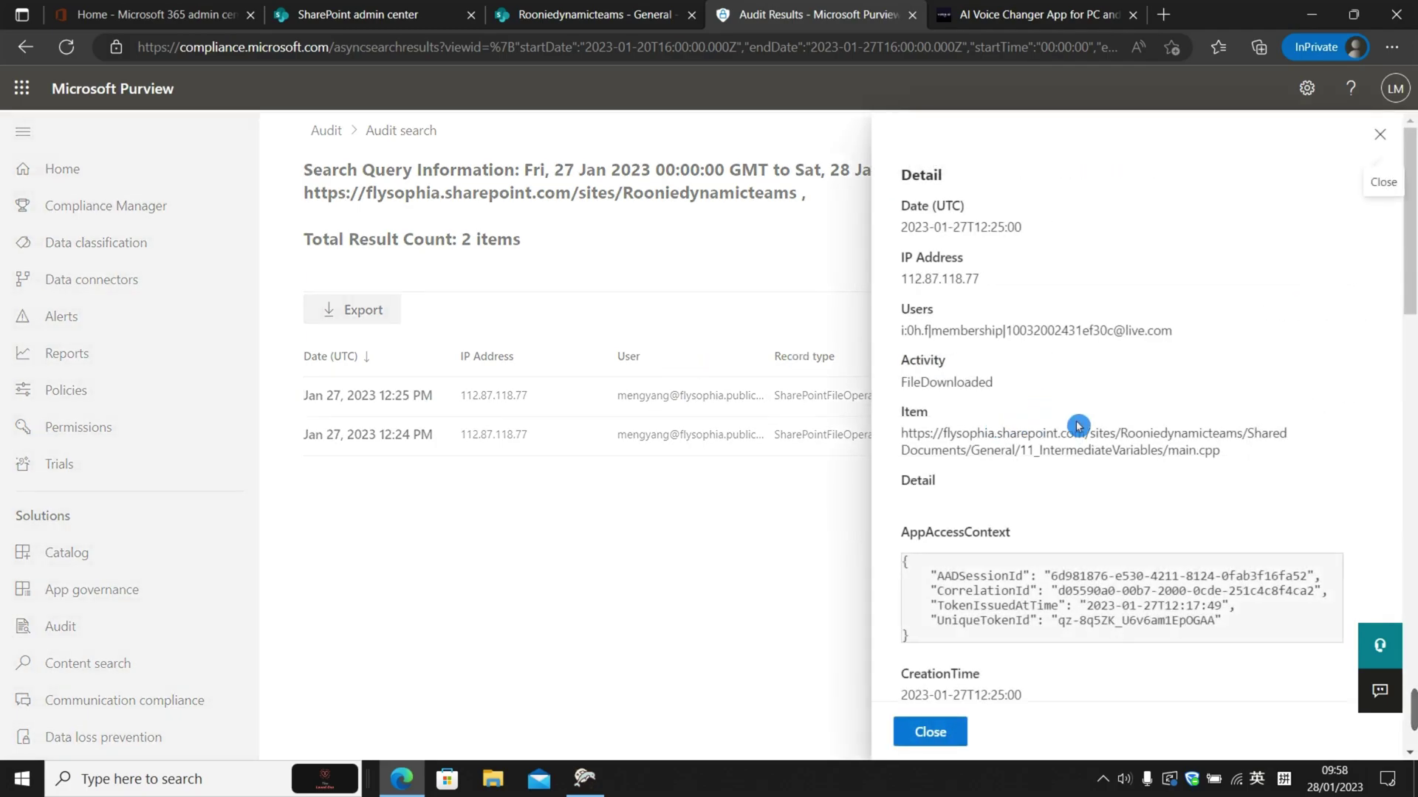
{"action": "scroll", "coordinate": [1076, 424], "scroll_direction": "down", "scroll_amount": 3}
{"action": "scroll", "coordinate": [1075, 422], "scroll_direction": "up", "scroll_amount": 2}
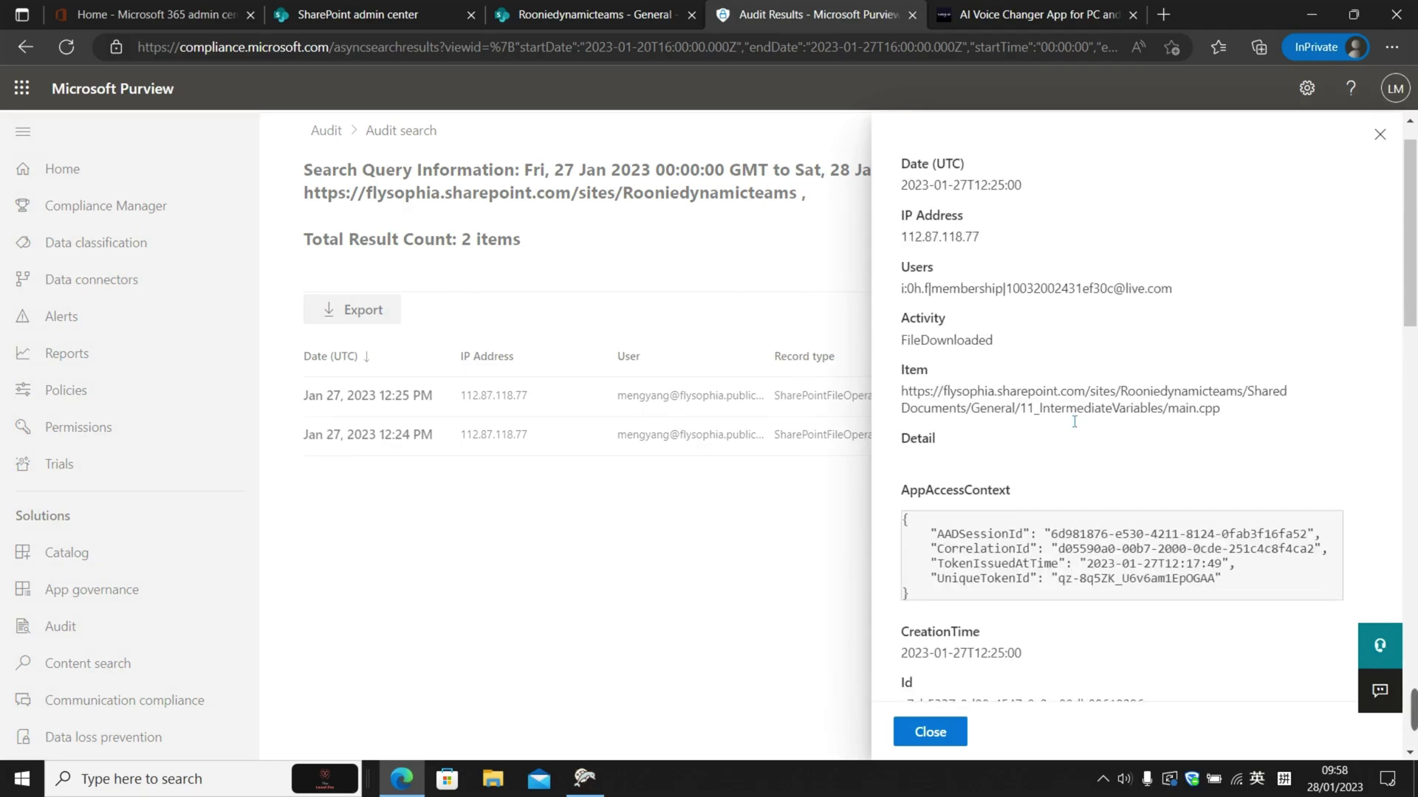
{"action": "scroll", "coordinate": [1076, 424], "scroll_direction": "down", "scroll_amount": 6}
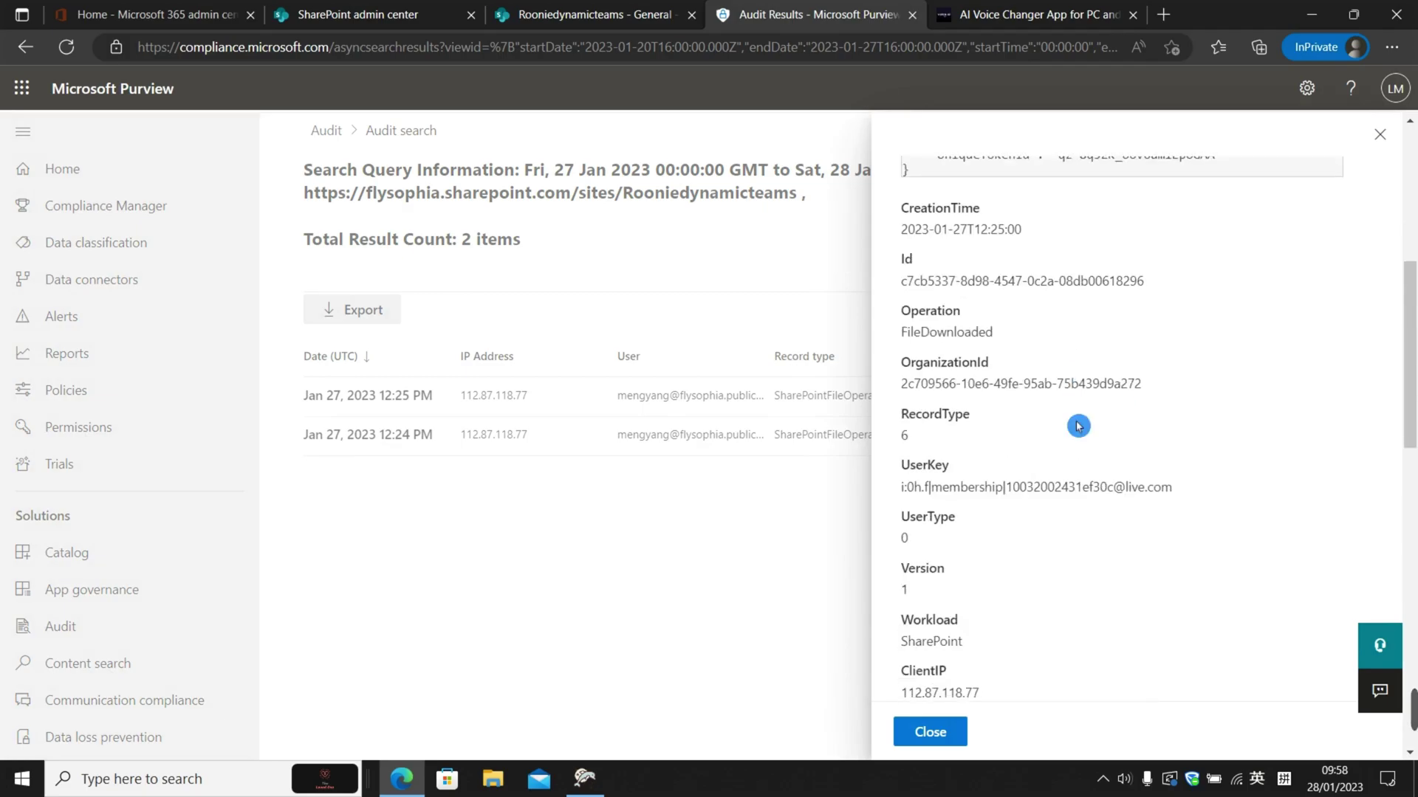
{"action": "scroll", "coordinate": [1077, 426], "scroll_direction": "down", "scroll_amount": 5}
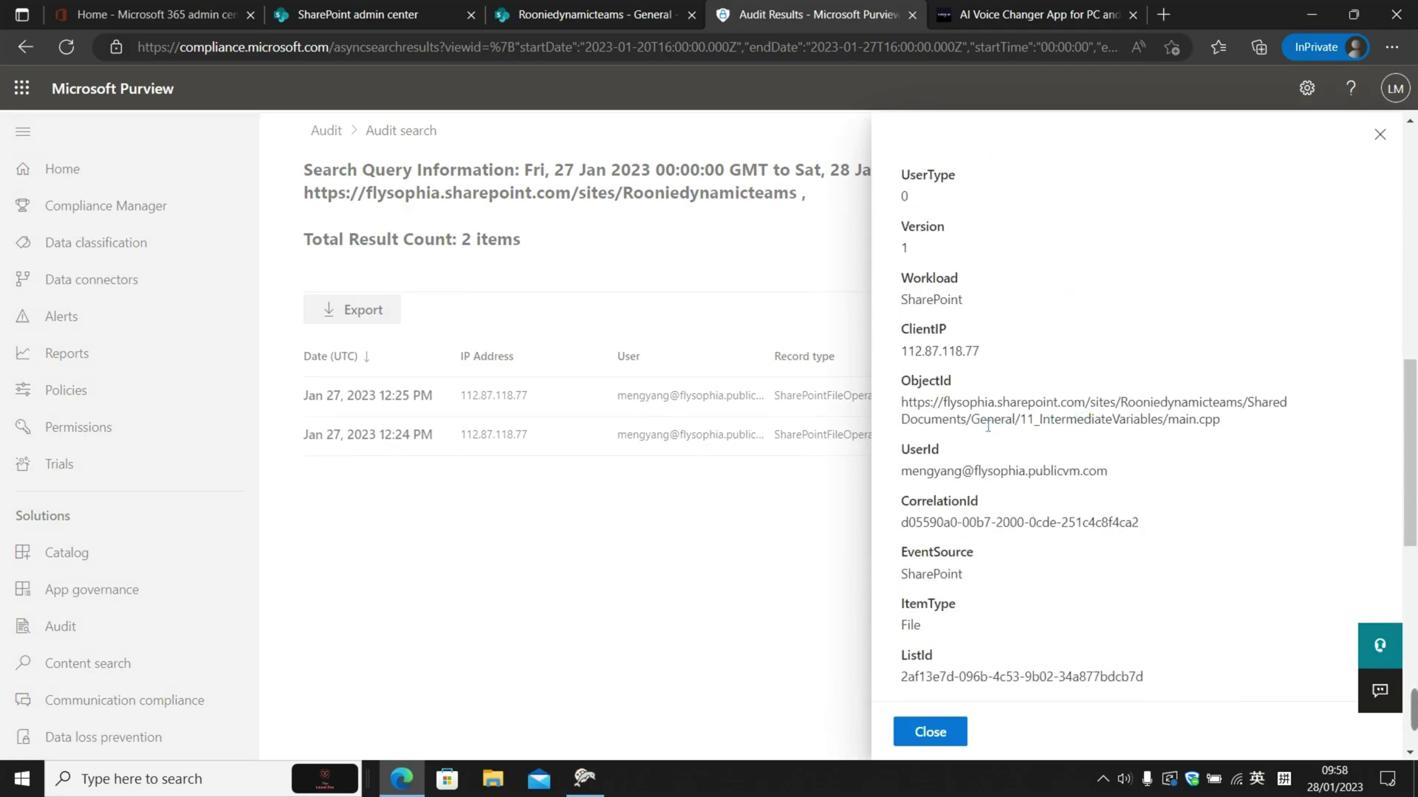
{"action": "scroll", "coordinate": [1042, 546], "scroll_direction": "down", "scroll_amount": 3}
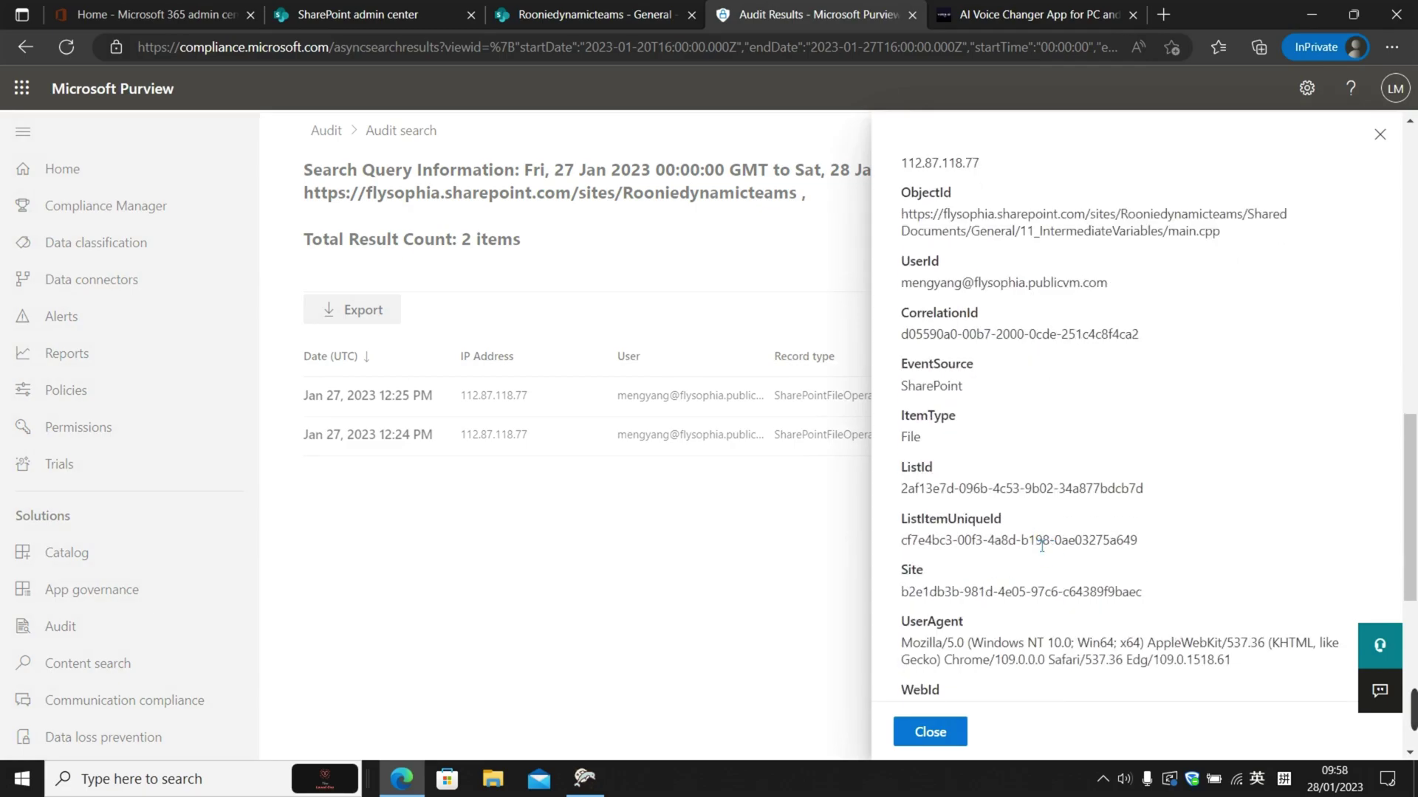
{"action": "scroll", "coordinate": [1042, 546], "scroll_direction": "down", "scroll_amount": 6}
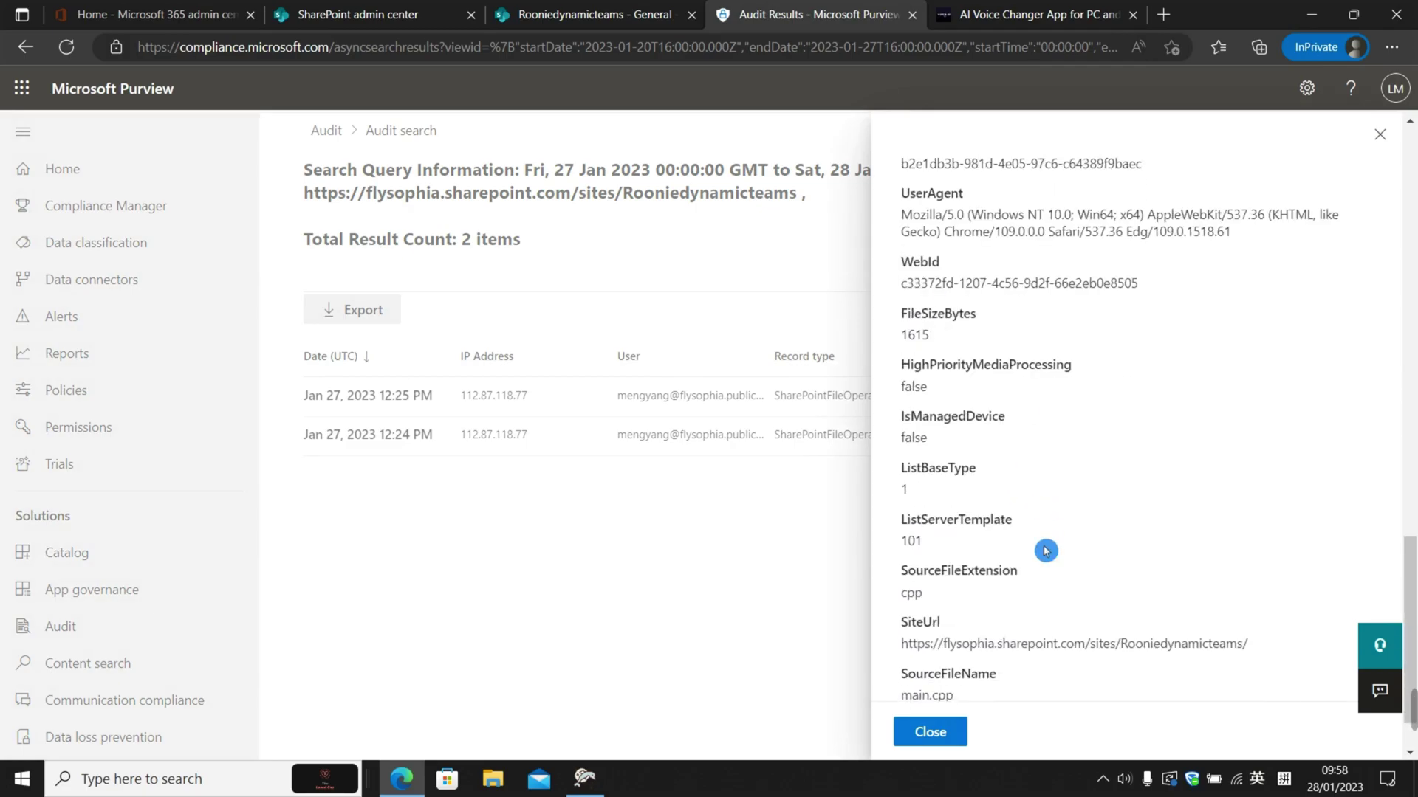
{"action": "scroll", "coordinate": [1044, 550], "scroll_direction": "down", "scroll_amount": 1}
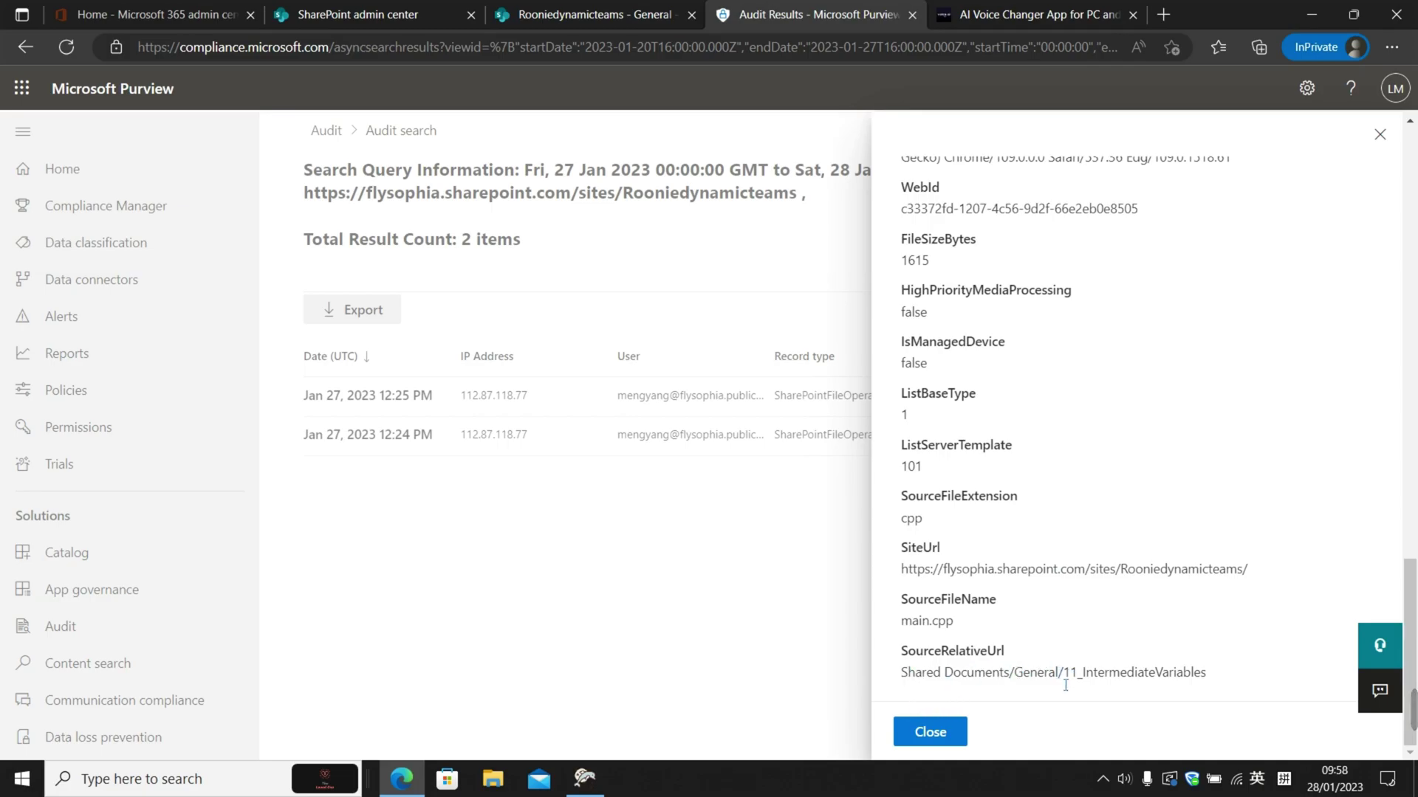
{"action": "left_click", "coordinate": [923, 694]}
Close the record details and export the 2 Downloaded file results, acknowledging the confirmation
{"action": "left_click", "coordinate": [919, 733]}
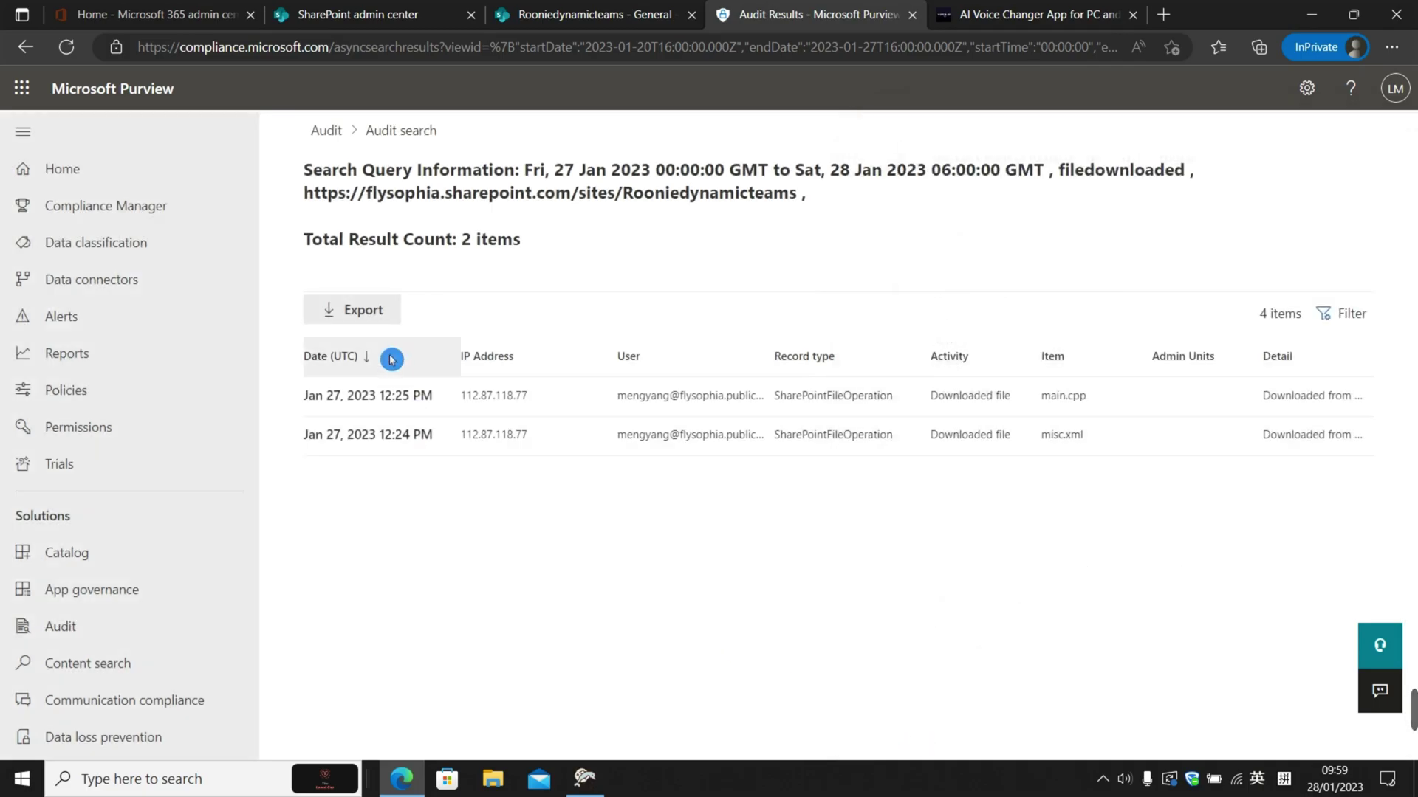
{"action": "left_click", "coordinate": [362, 323]}
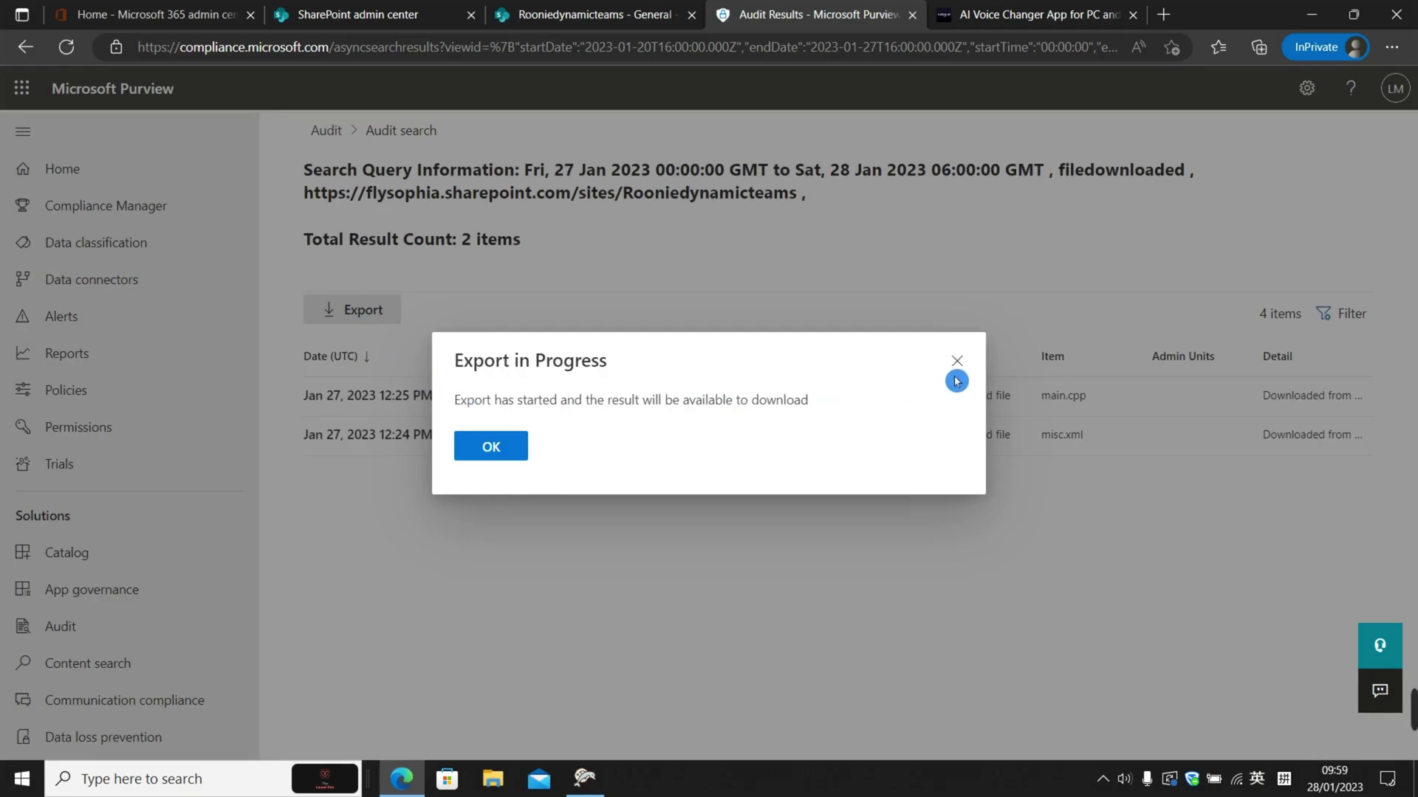
{"action": "left_click", "coordinate": [522, 449]}
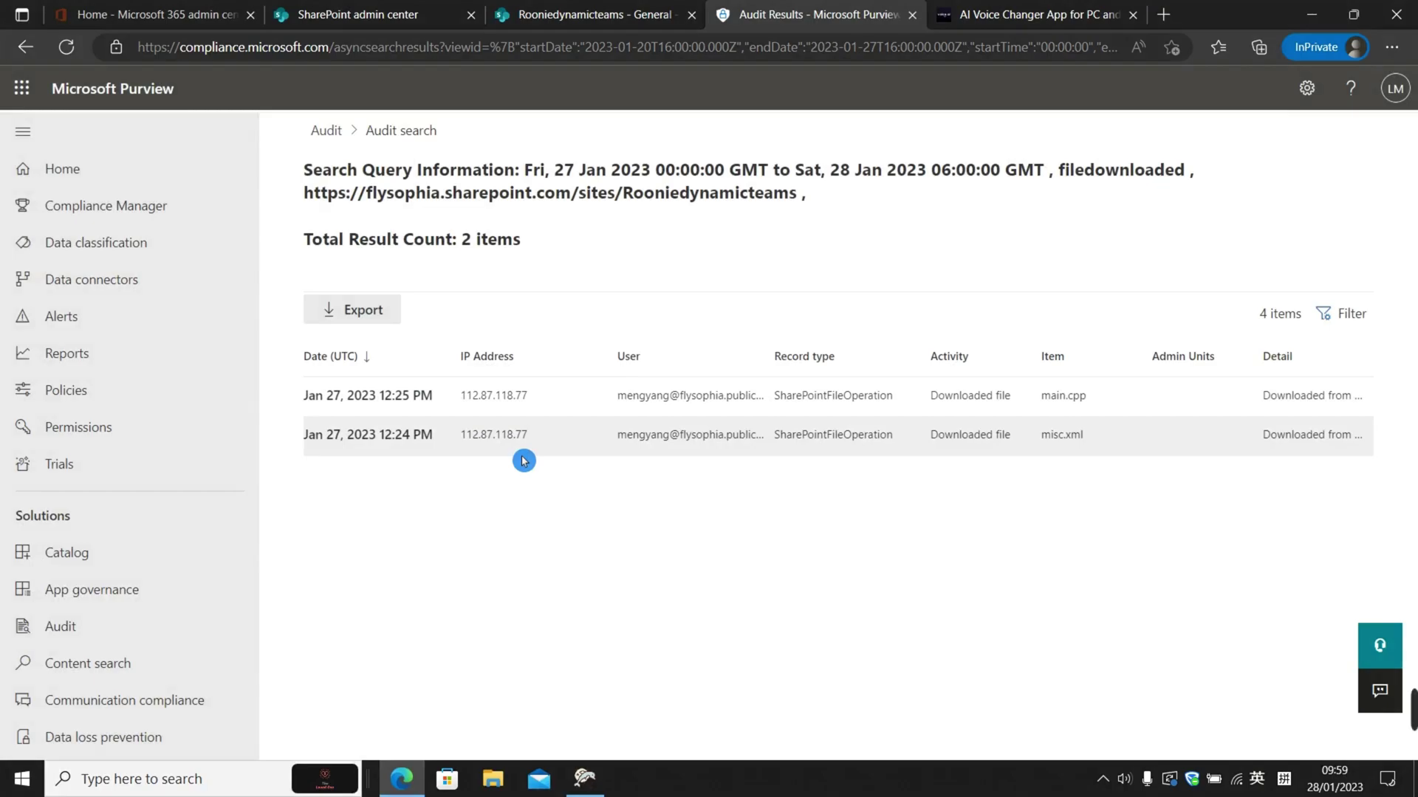